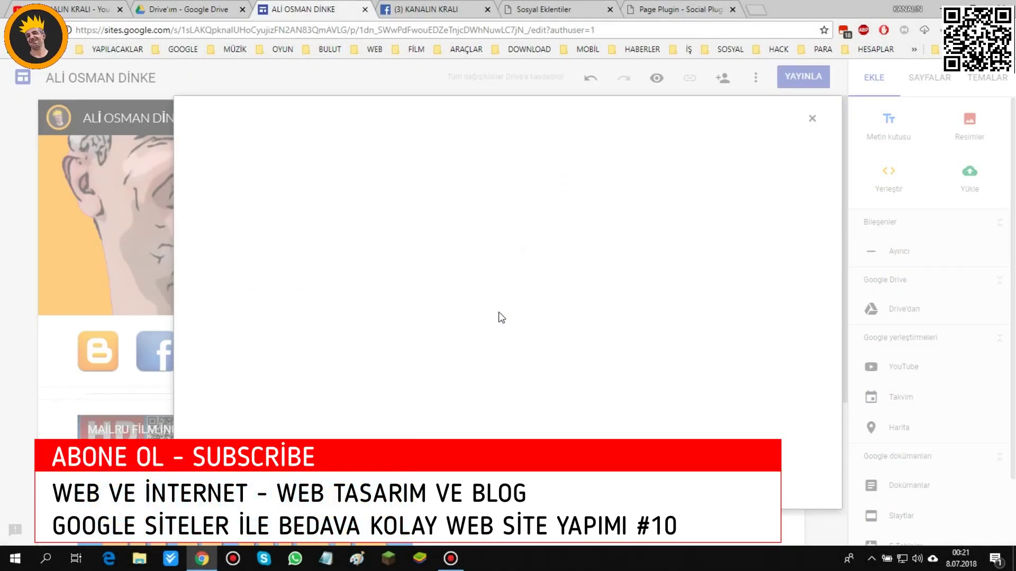
- Open the ColdFusionHD folder in My Drive and search its images for 'T'
left_click(411, 153)
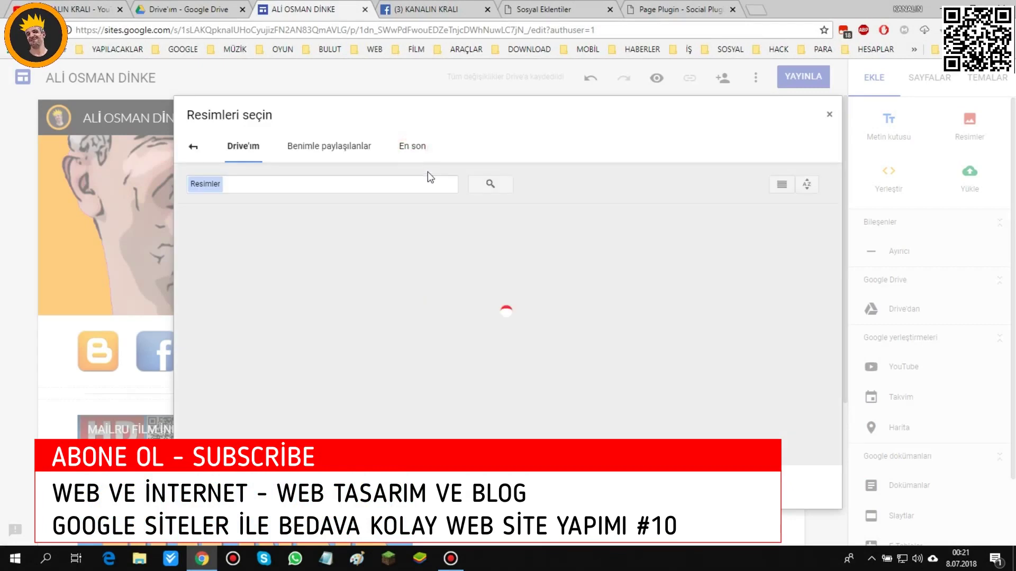
double_click(259, 257)
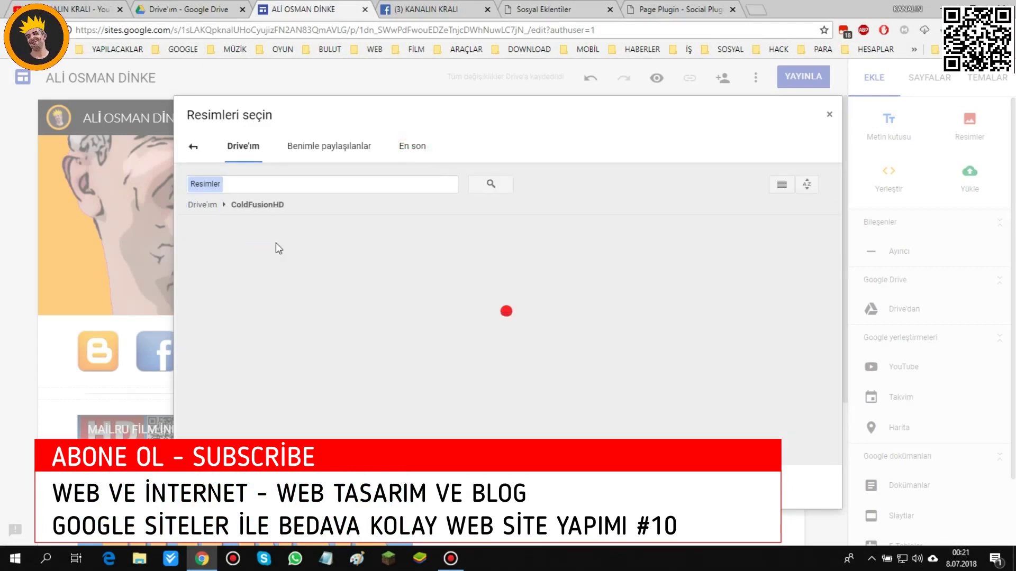
left_click(306, 185)
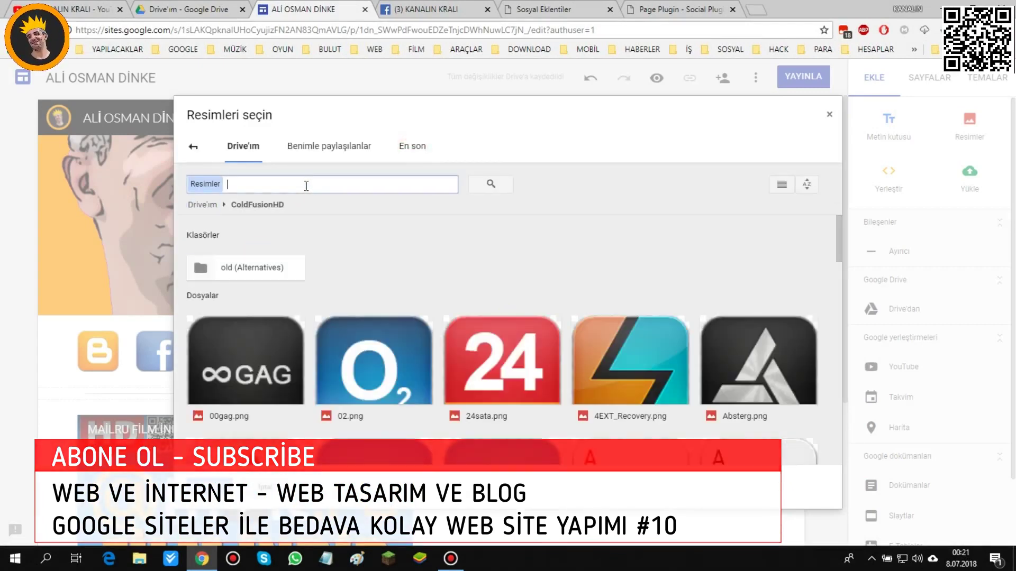
type("T")
key("BackSpace")
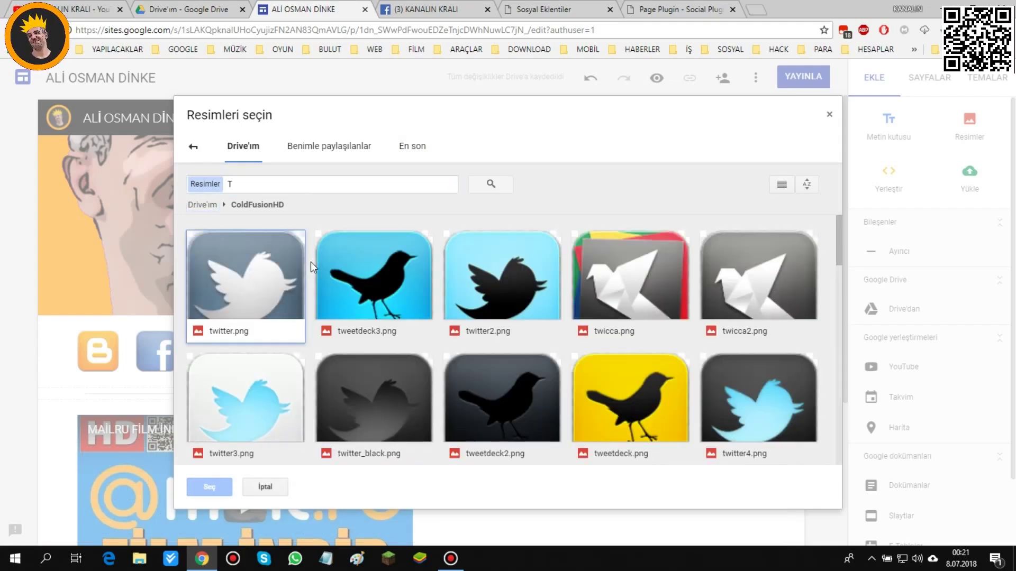
- Browse the search results and select tumblr.png
scroll(344, 286, "down", 5)
scroll(344, 284, "down", 8)
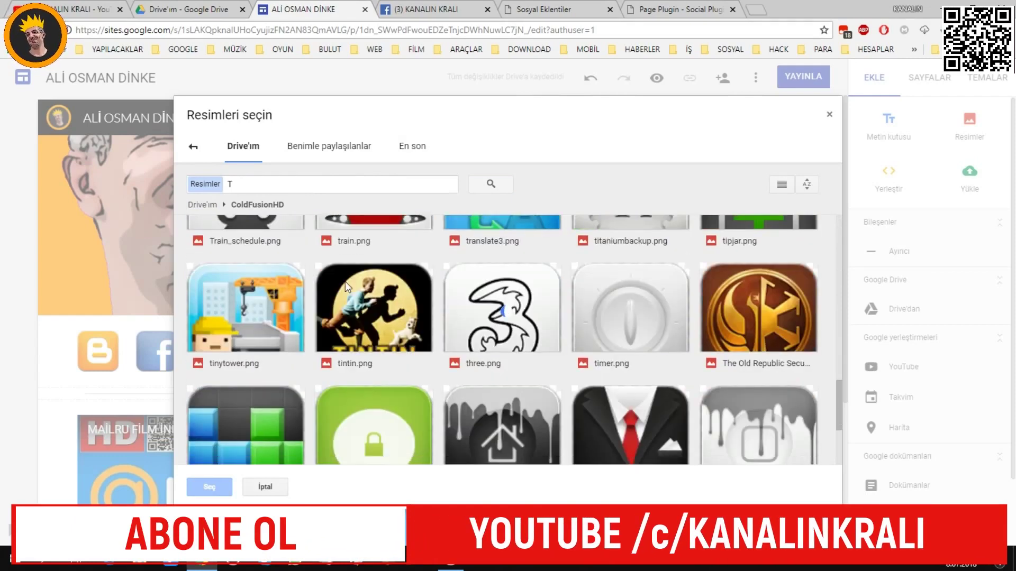
scroll(347, 287, "down", 8)
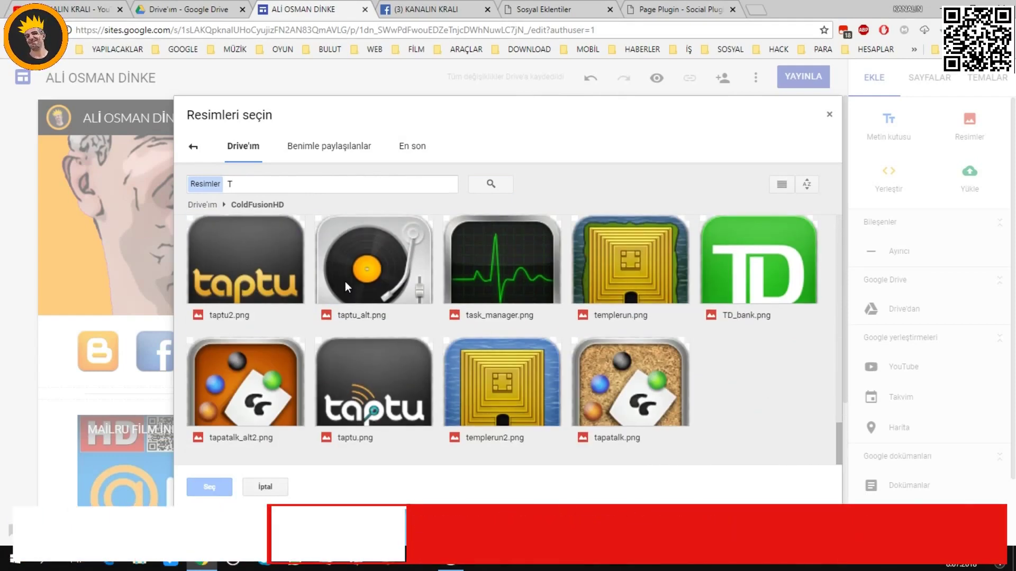
scroll(346, 282, "up", 6)
scroll(348, 288, "up", 7)
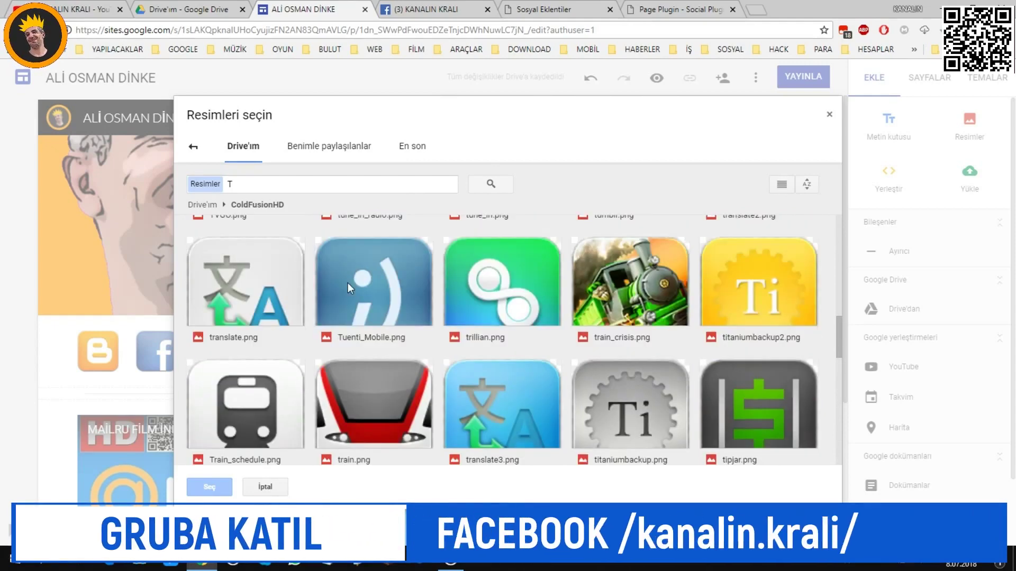
scroll(347, 288, "down", 1)
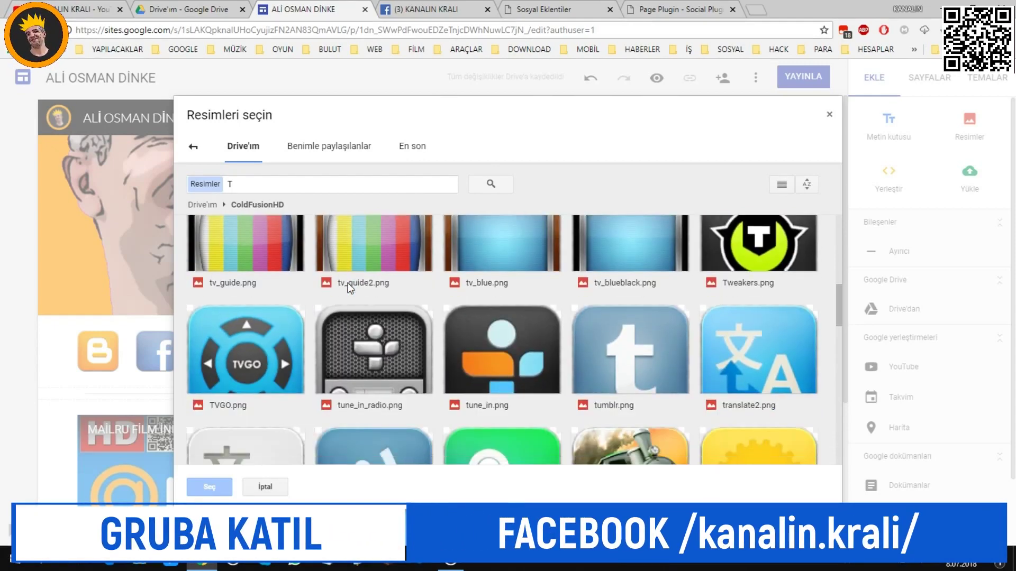
scroll(349, 288, "up", 2)
scroll(348, 288, "up", 5)
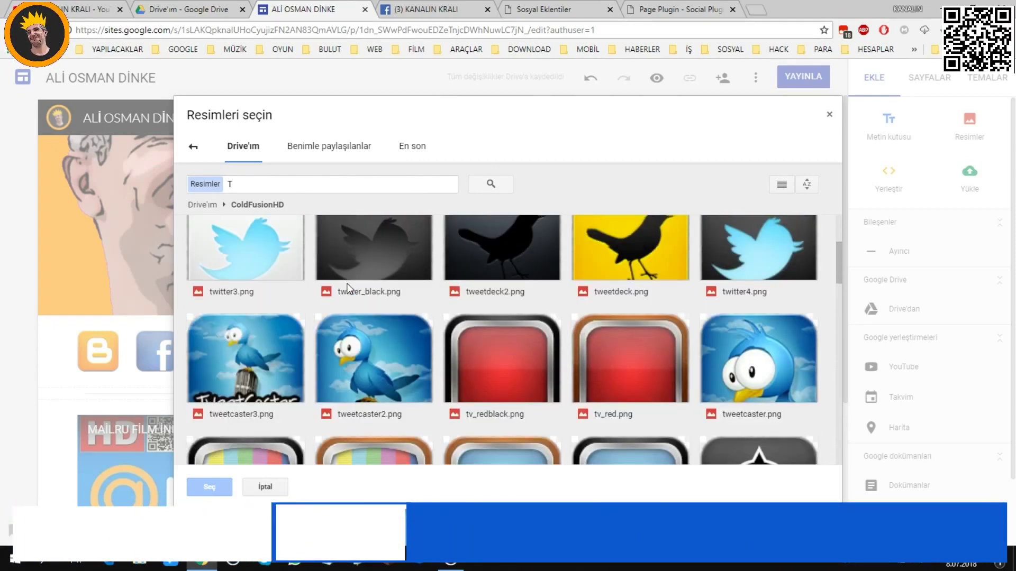
scroll(347, 283, "down", 6)
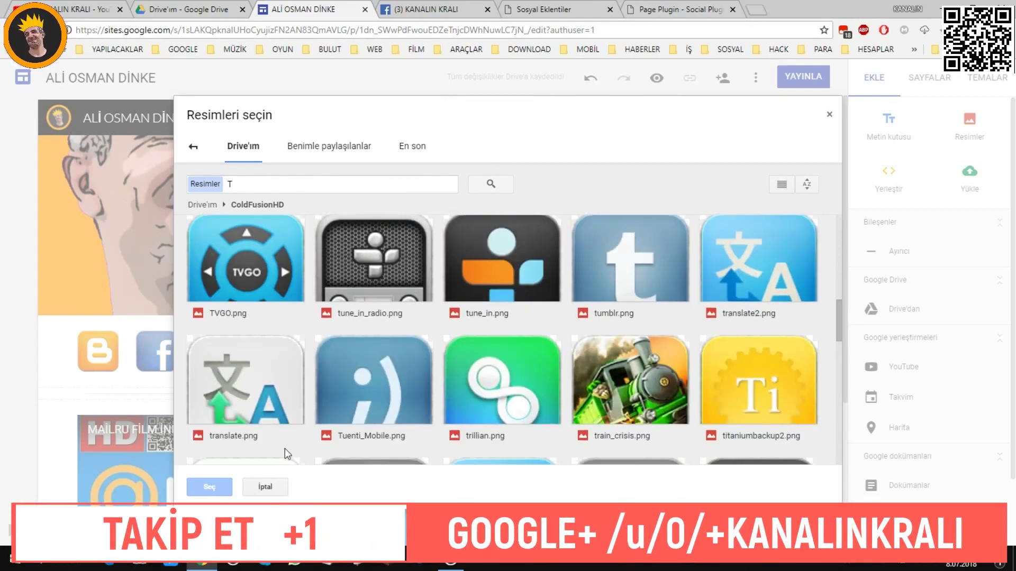
left_click(673, 269)
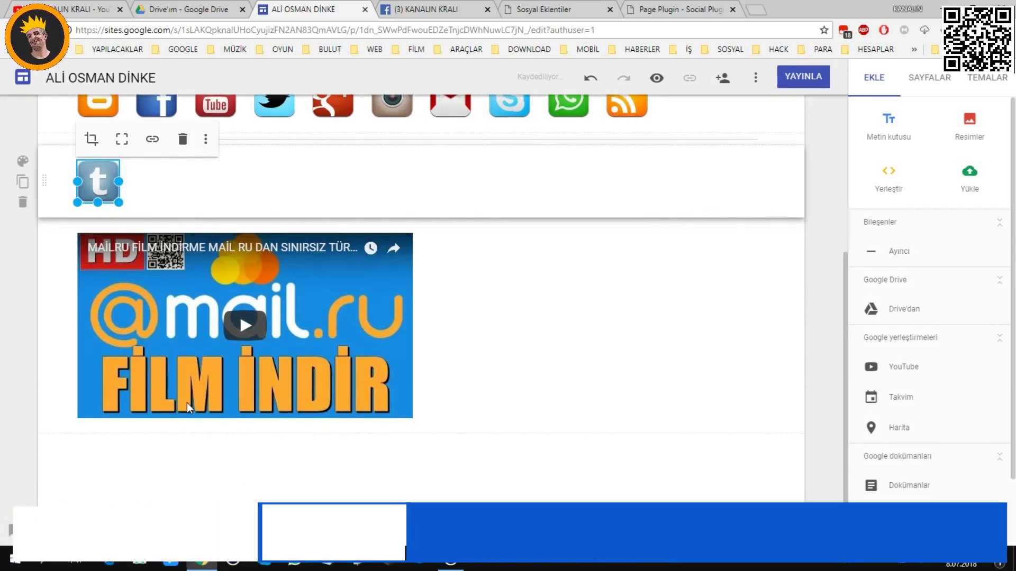
- Move the tumblr icon to the end of the social icon row after RSS, then switch to the Facebook group page
scroll(186, 402, "up", 5)
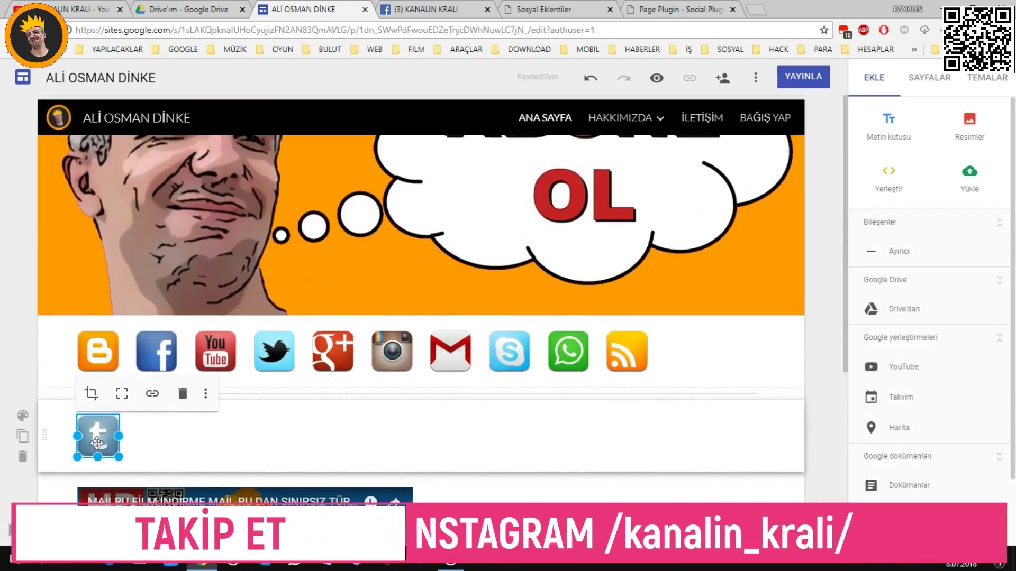
left_click_drag(619, 384, 718, 397)
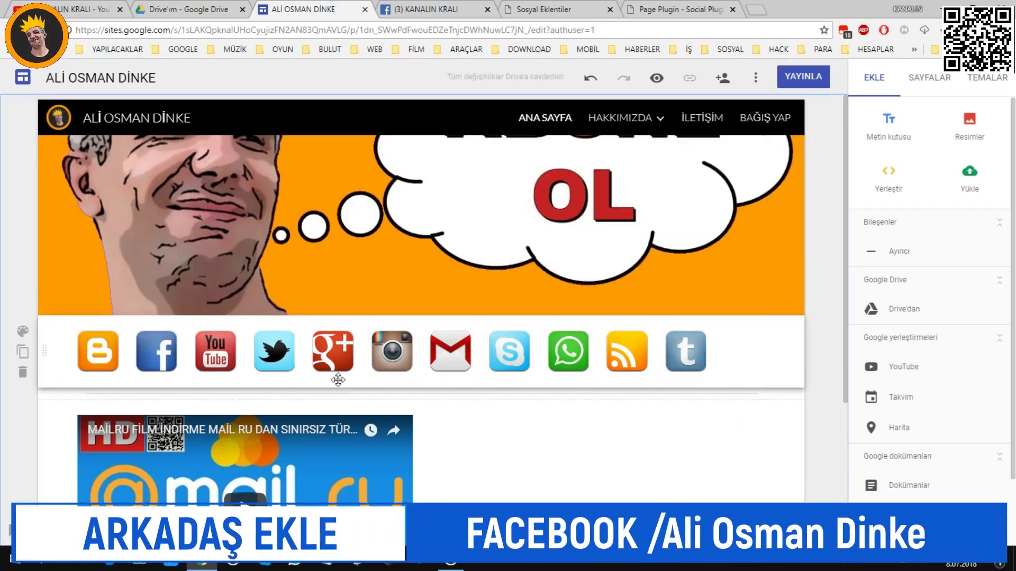
left_click(162, 356)
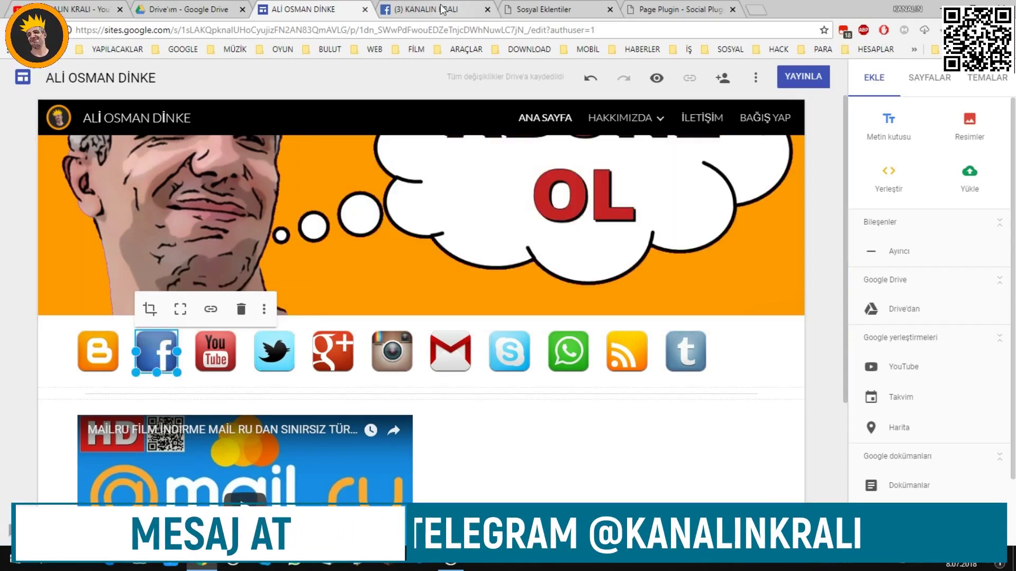
left_click(430, 9)
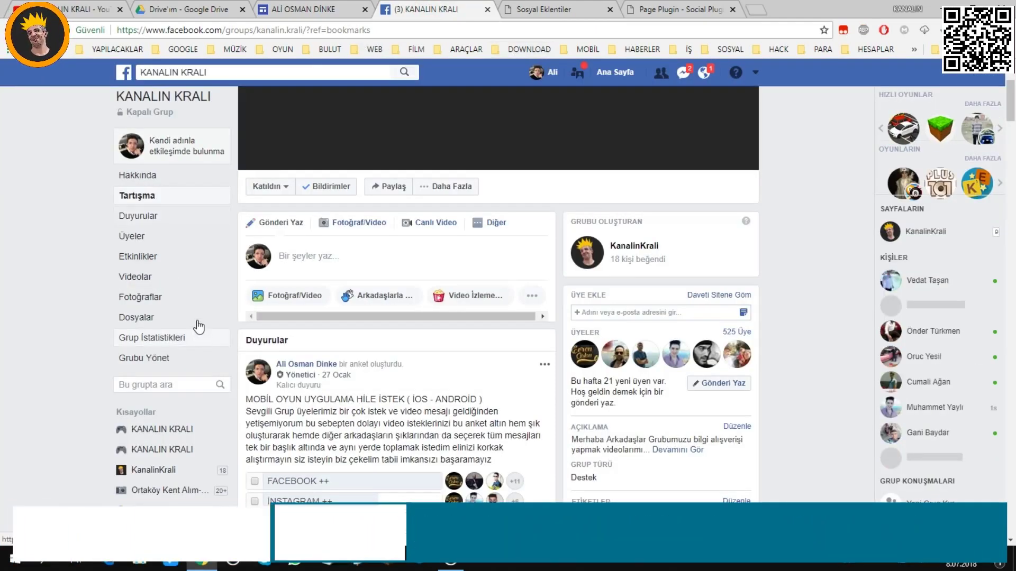
- Open the KanalinKrali Facebook page, copy its web address, and return to Google Sites
left_click(161, 448)
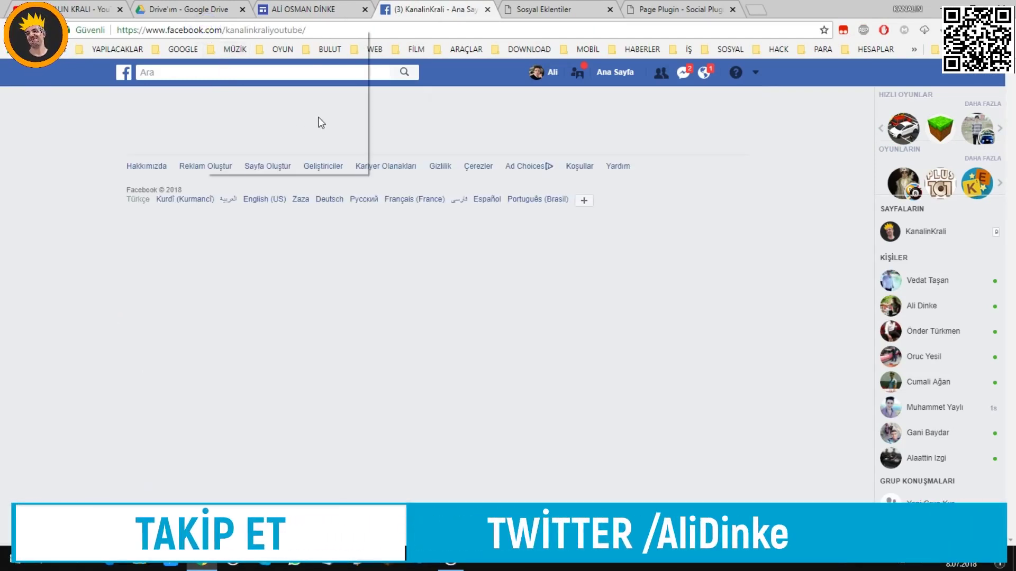
right_click(206, 29)
left_click(281, 75)
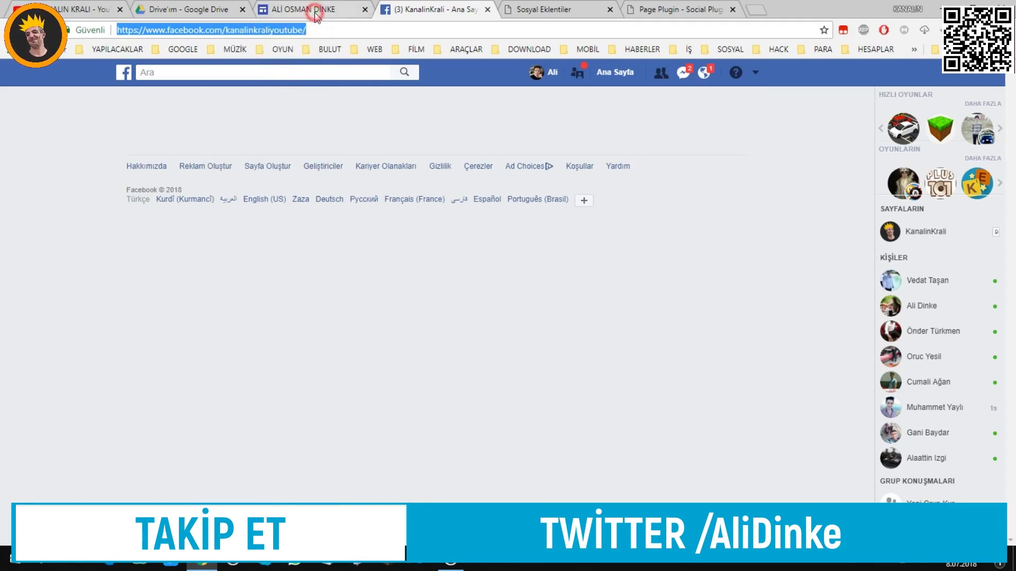
left_click(316, 16)
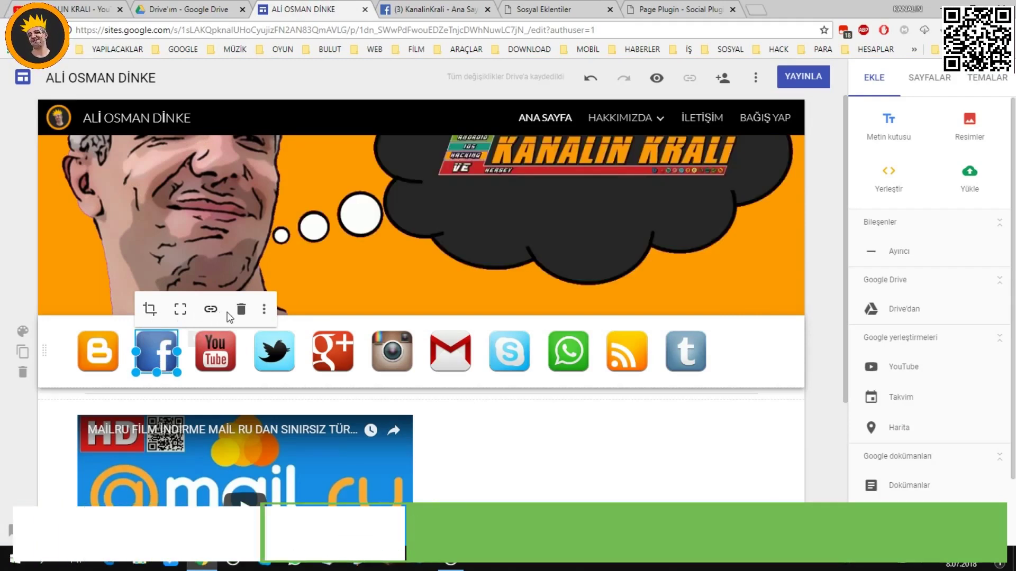
- Cancel the Facebook icon's alternative text, then reopen its extra options to add an empty caption
left_click(264, 309)
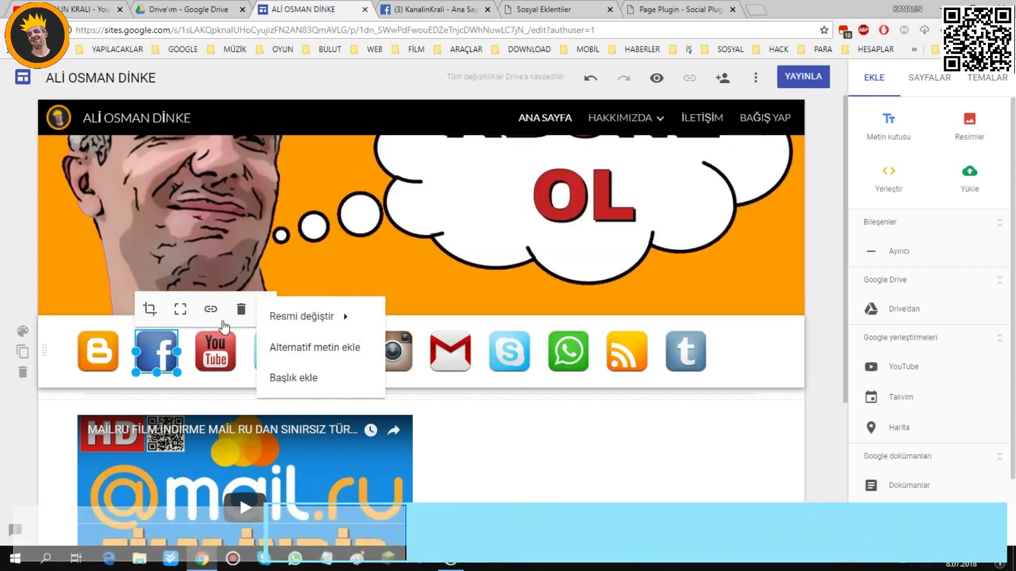
left_click(307, 347)
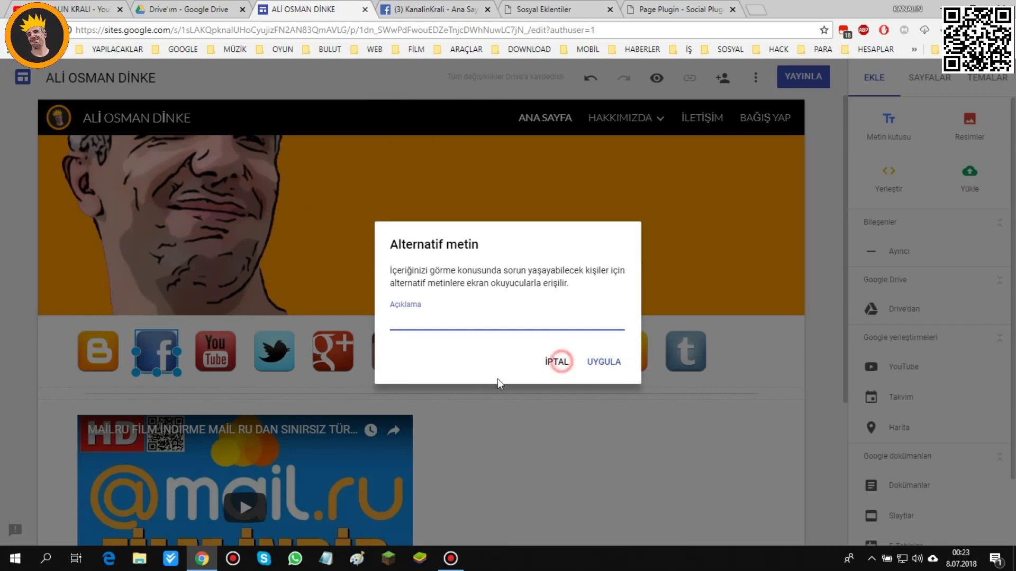
left_click(555, 362)
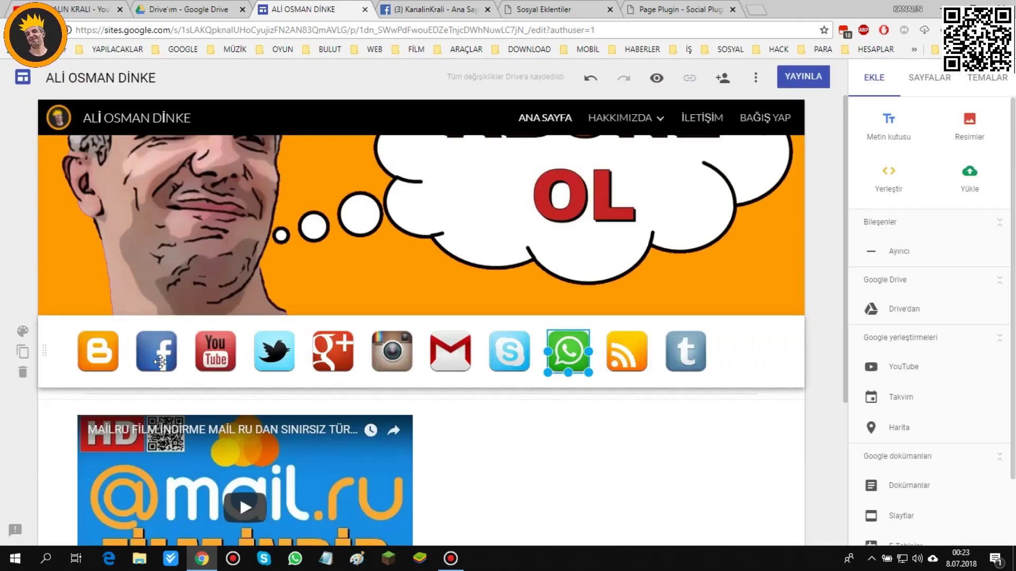
left_click(153, 358)
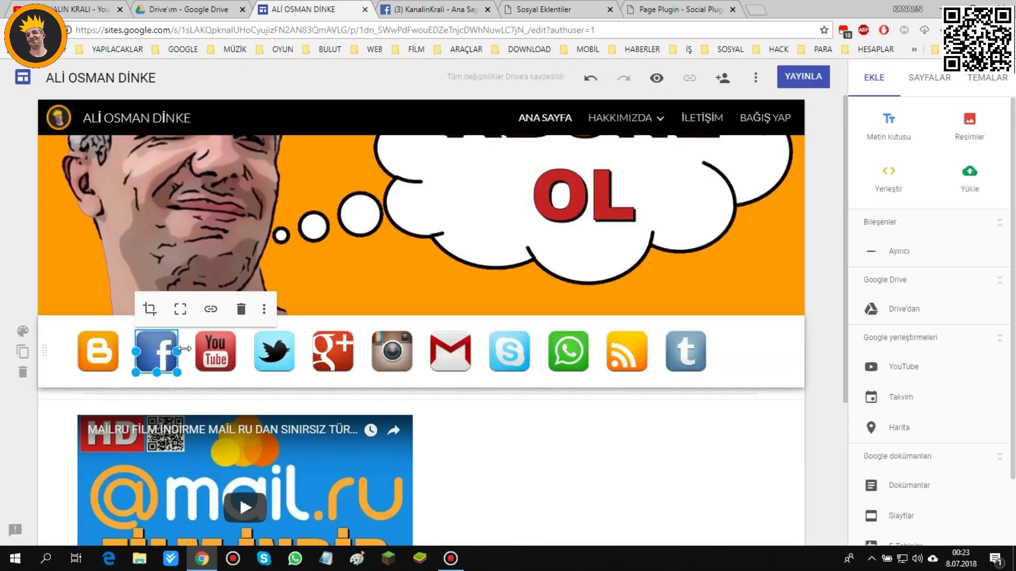
left_click(264, 316)
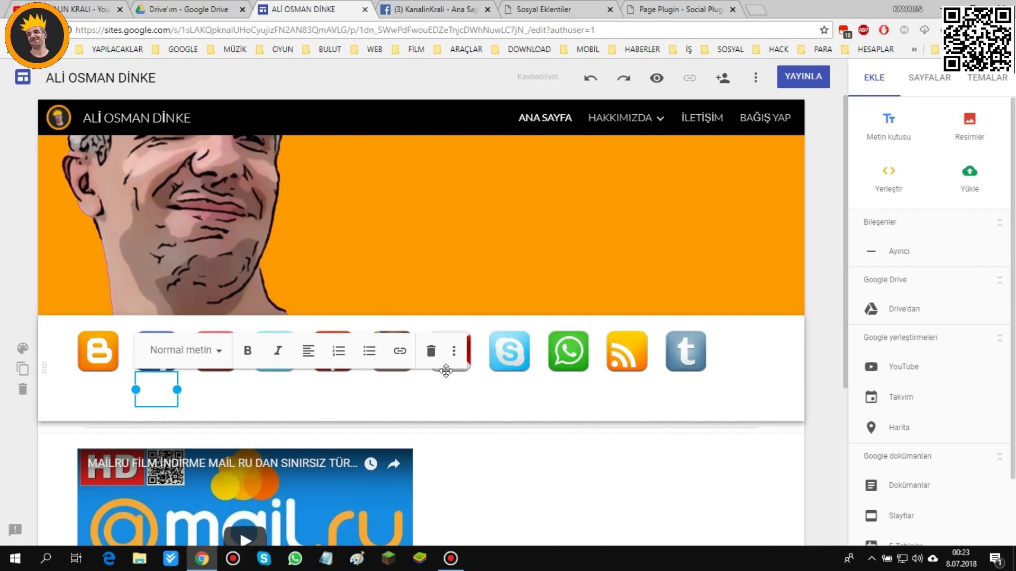
- Enter the caption SAYFA under the Facebook icon in small text
type("SAYFA")
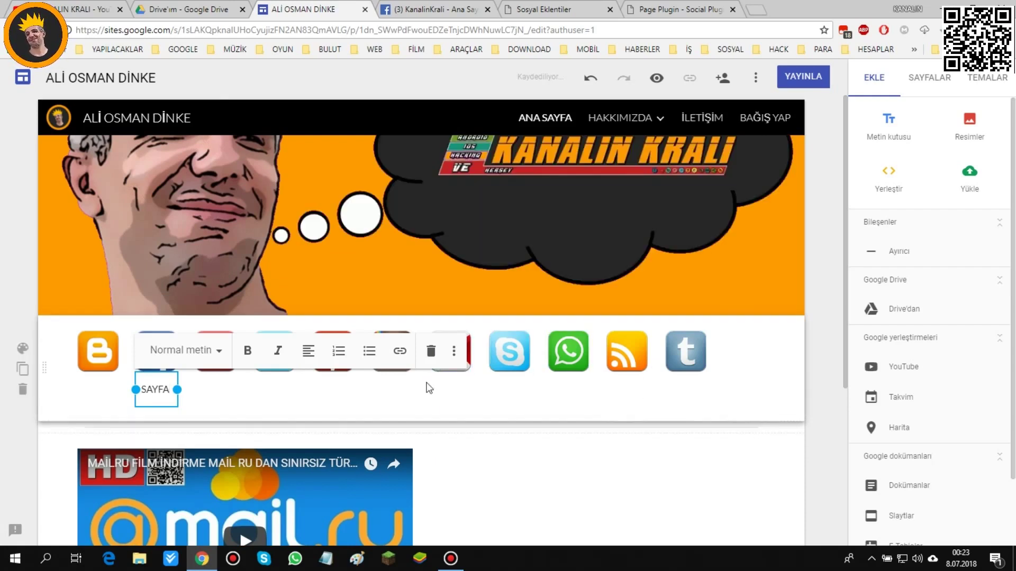
key("ctrl+a")
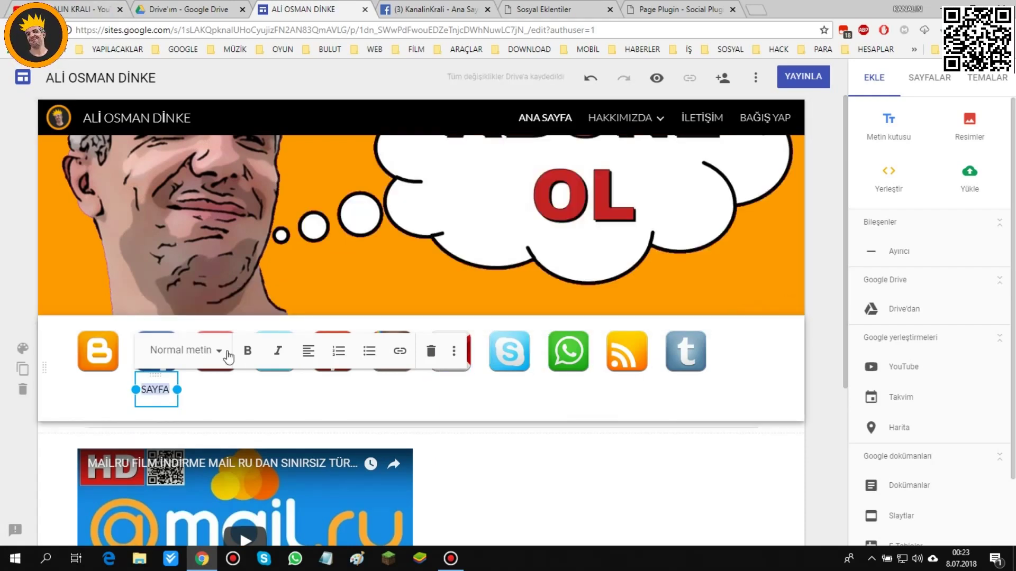
left_click(228, 355)
left_click(207, 481)
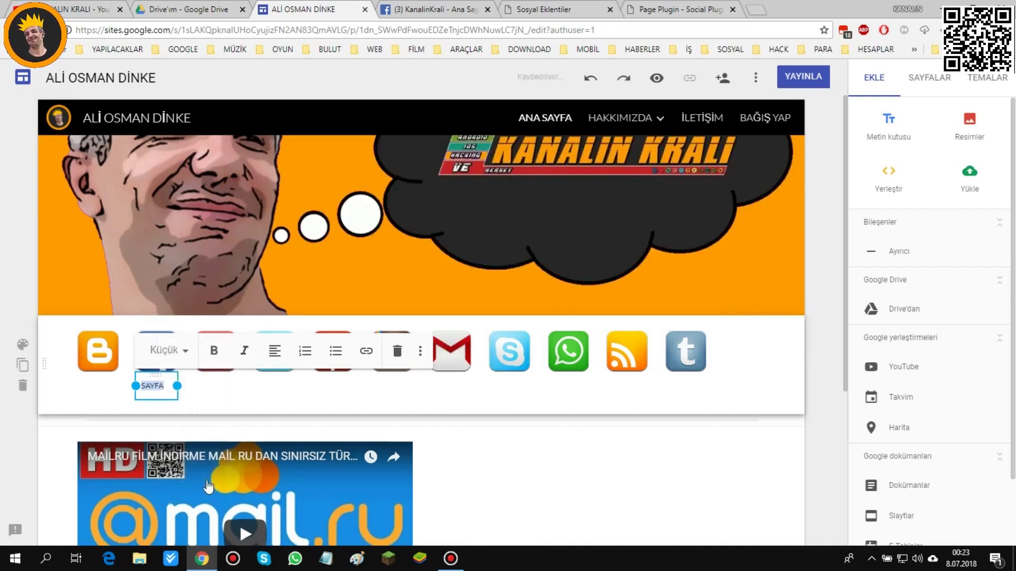
left_click(166, 390)
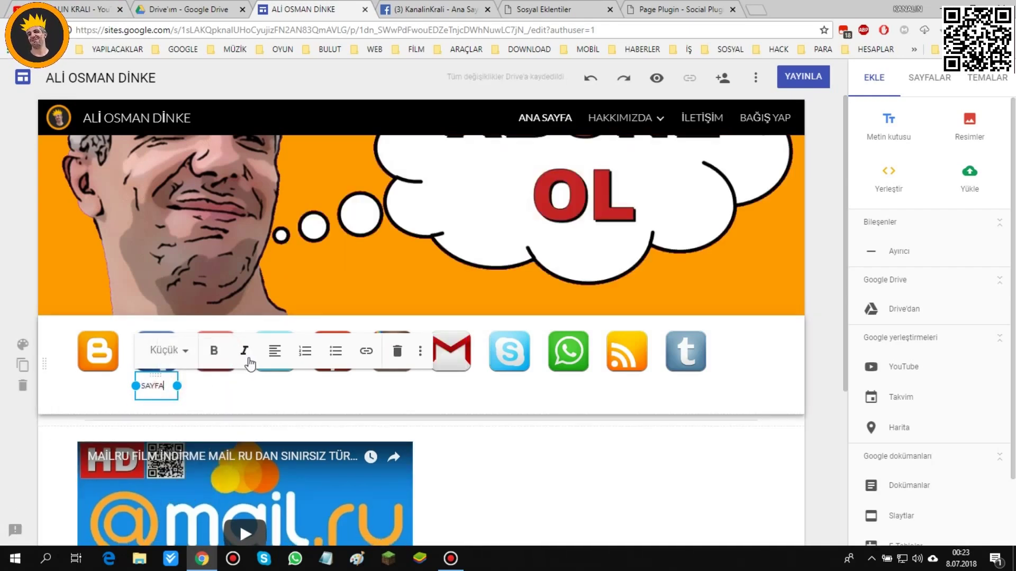
type("MIZ")
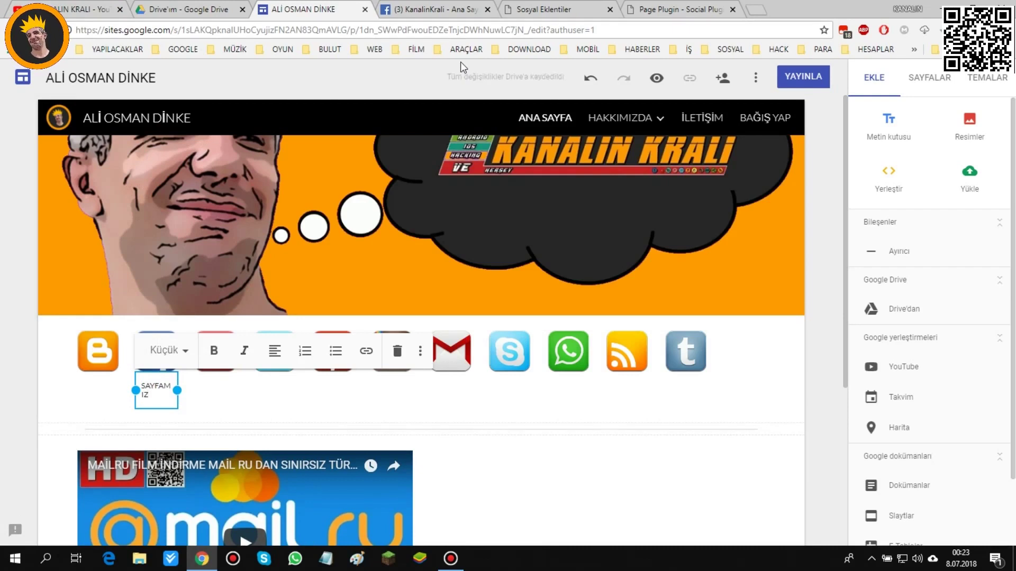
key("BackSpace")
key("BackSpace")
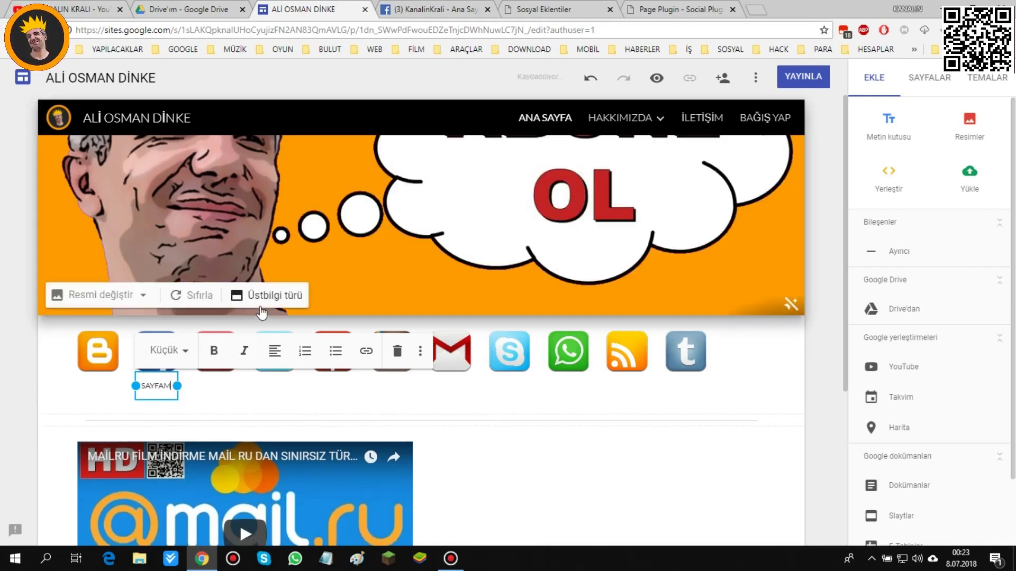
key("BackSpace")
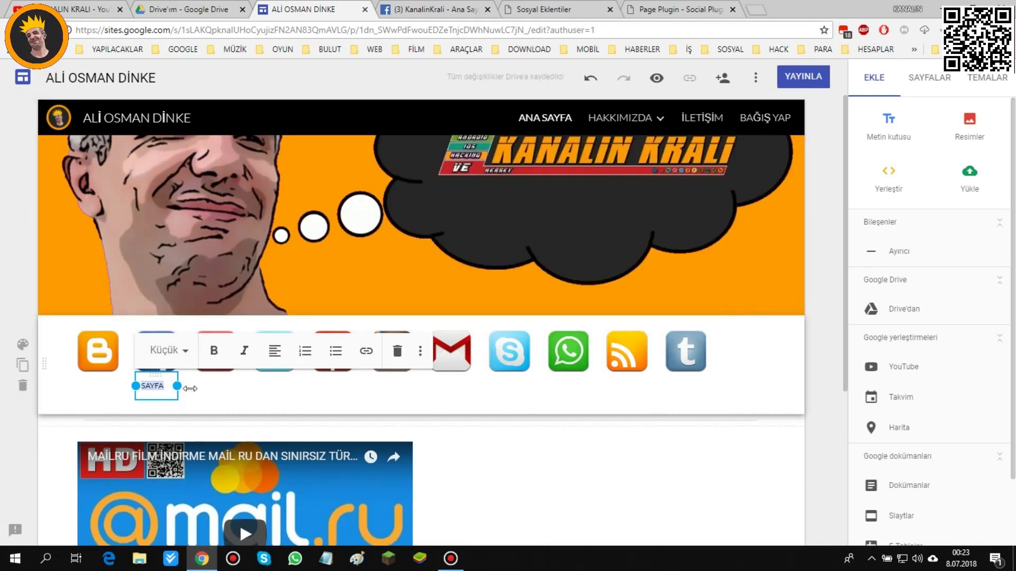
- Make the SAYFA caption bold and centred, then select the Facebook icon image
left_click(214, 353)
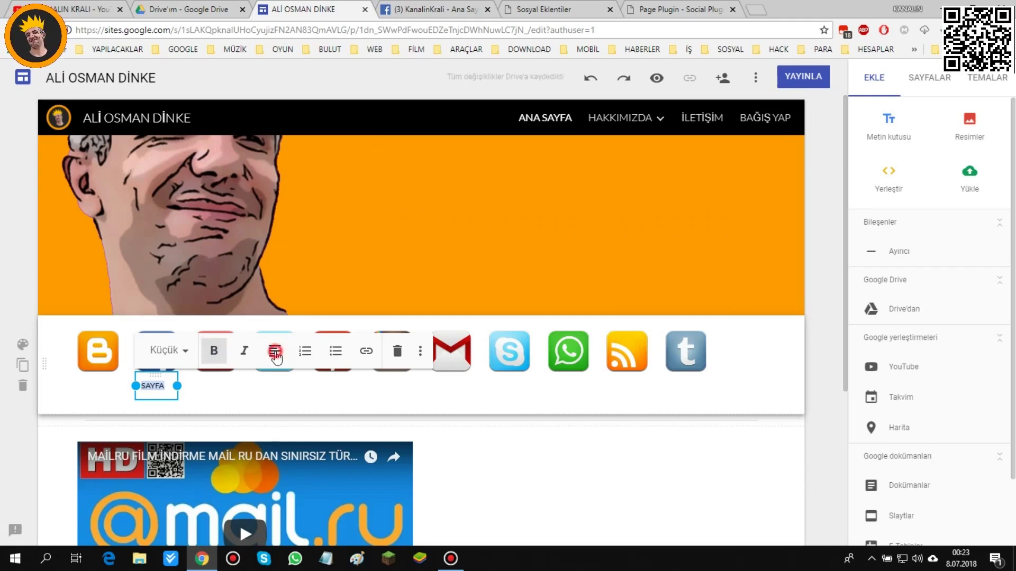
left_click(276, 387)
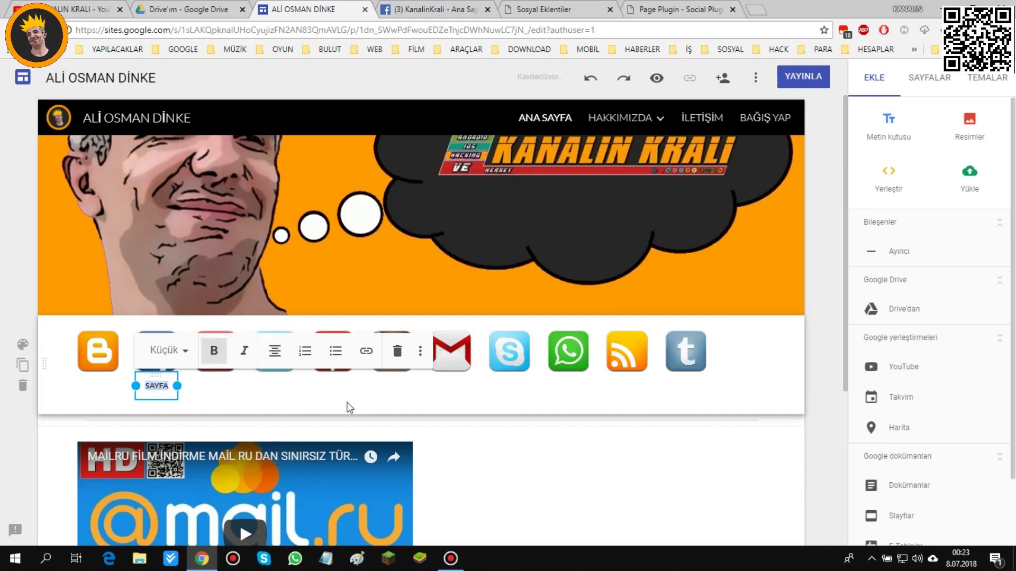
left_click(563, 464)
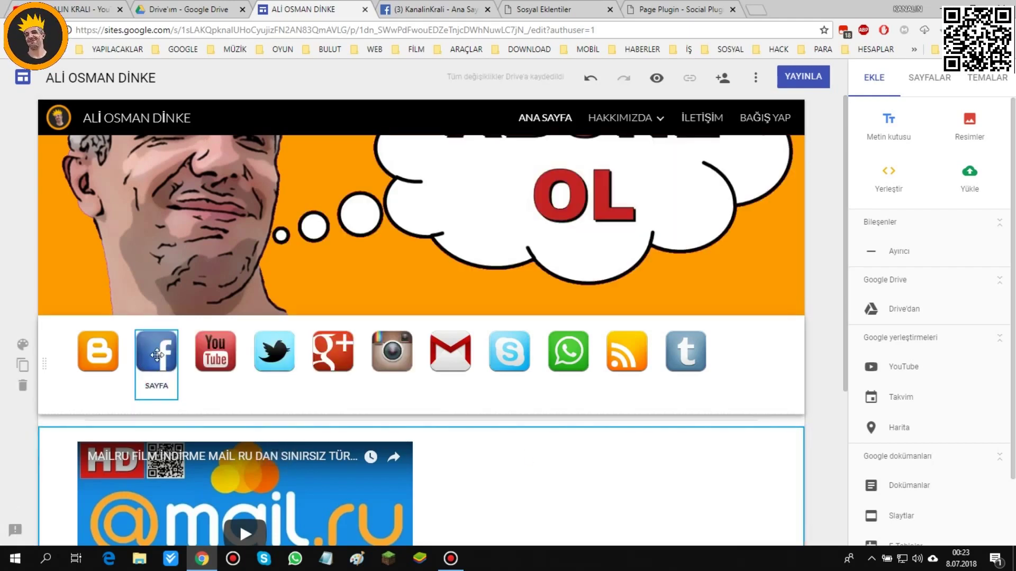
left_click(157, 355)
left_click(159, 352)
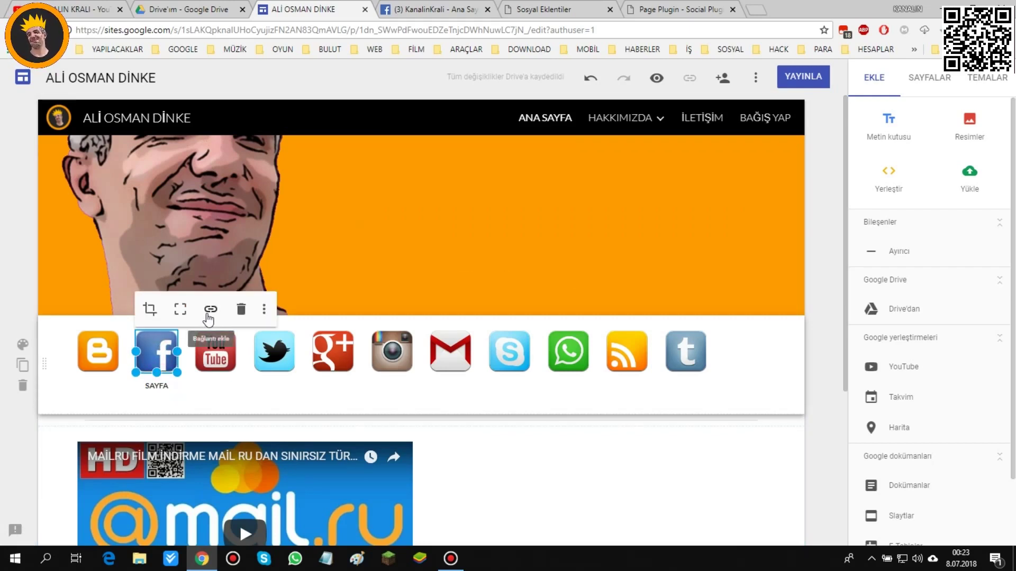
- Link the Facebook icon to the copied KanalinKrali Facebook page address
left_click(202, 331)
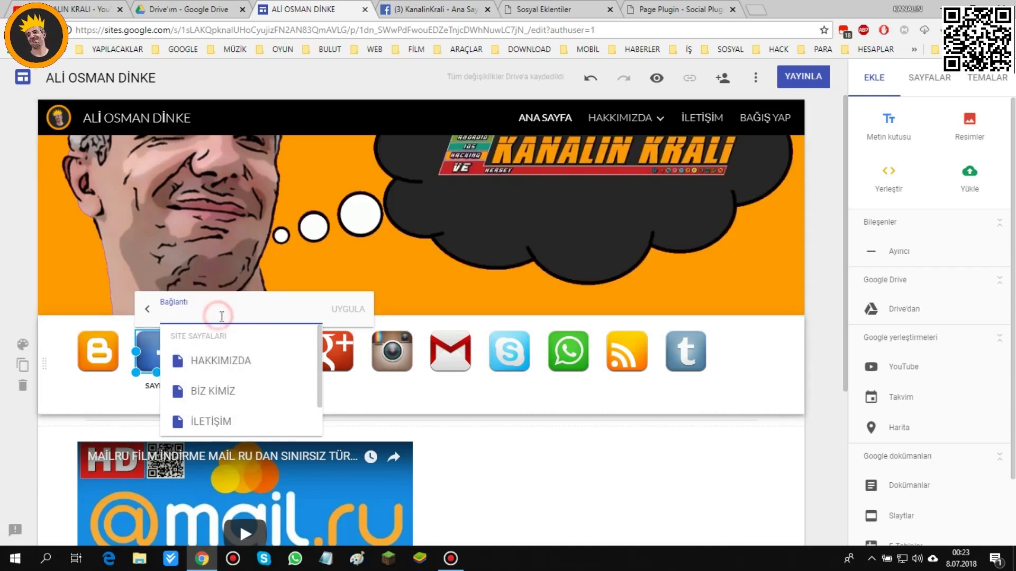
type("https://www.facebook.com/kanalinkraliyoutube/")
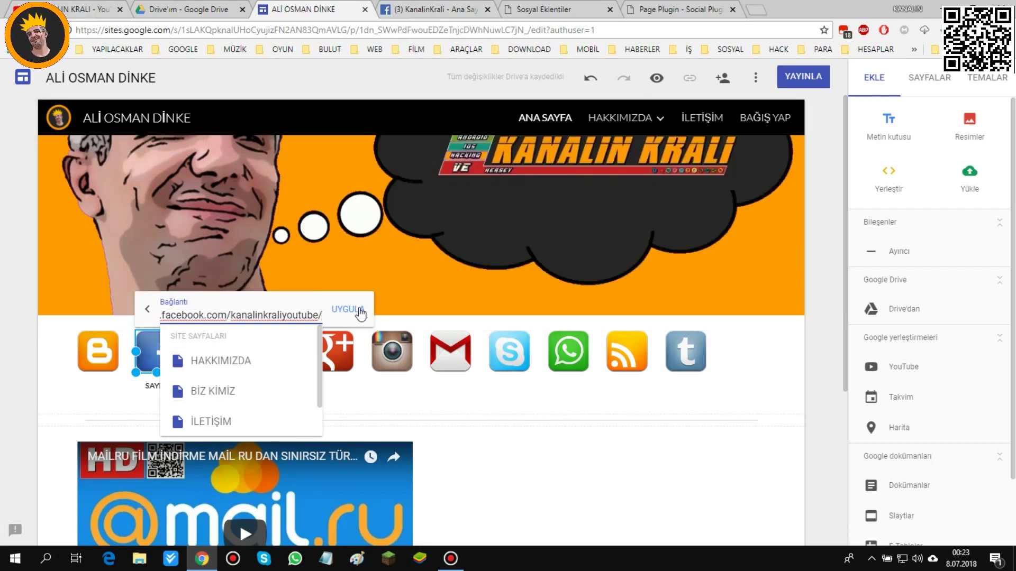
key("Return")
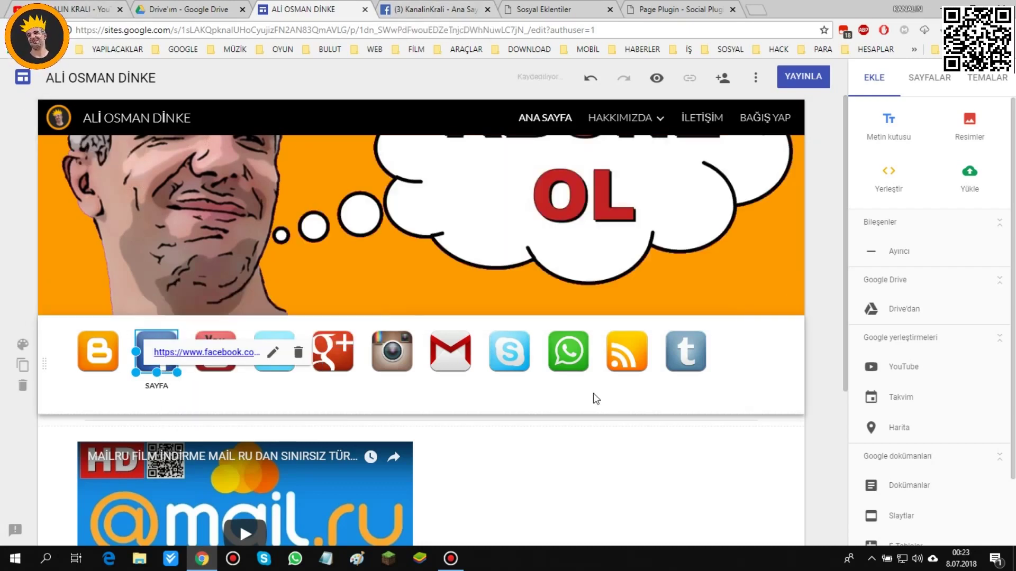
left_click(669, 469)
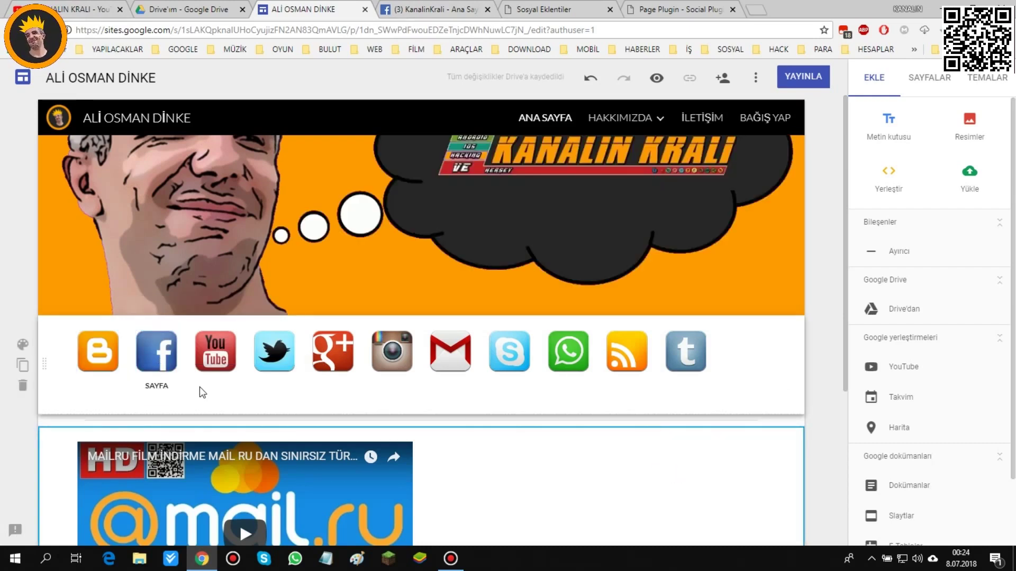
left_click(272, 368)
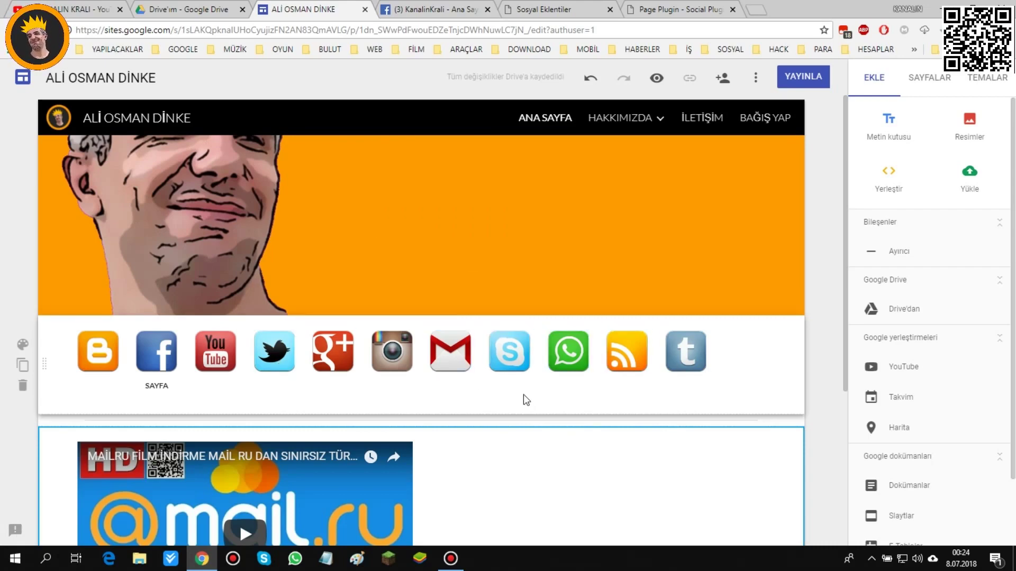
scroll(742, 347, "down", 4)
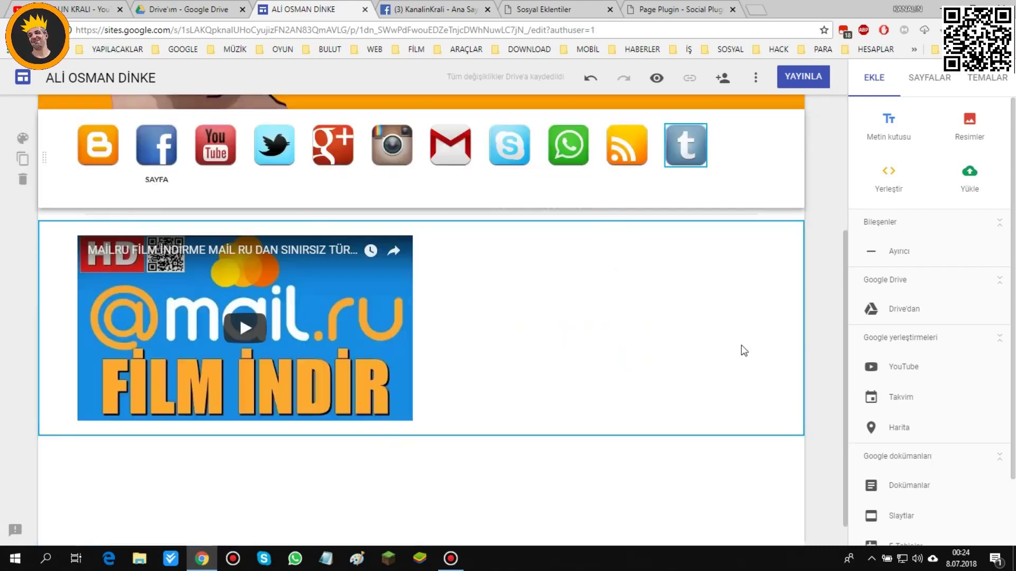
scroll(957, 375, "down", 1)
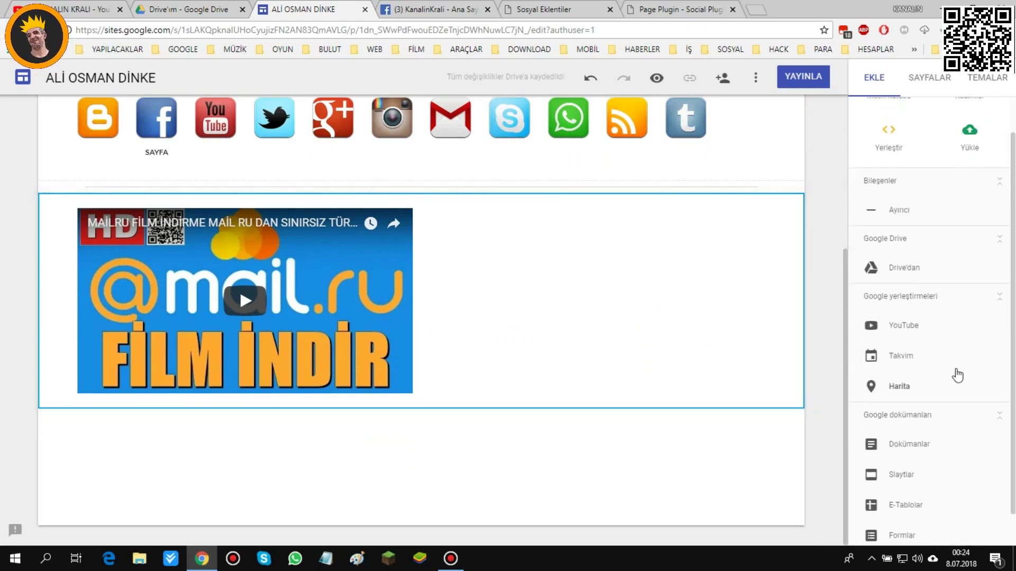
scroll(957, 374, "up", 1)
left_click(933, 79)
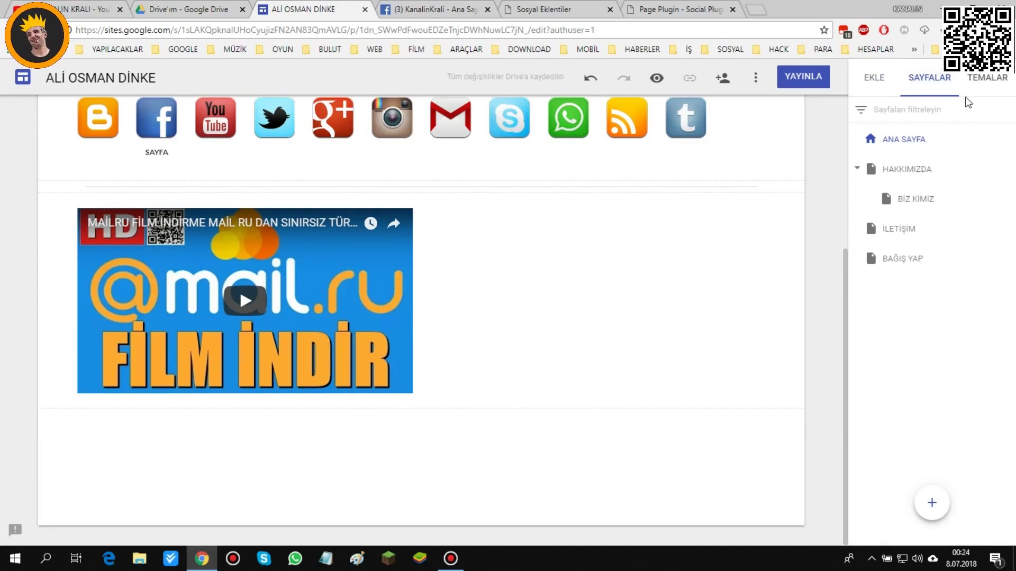
- Browse the Themes panel, keeping the orange Sade theme applied
left_click(980, 79)
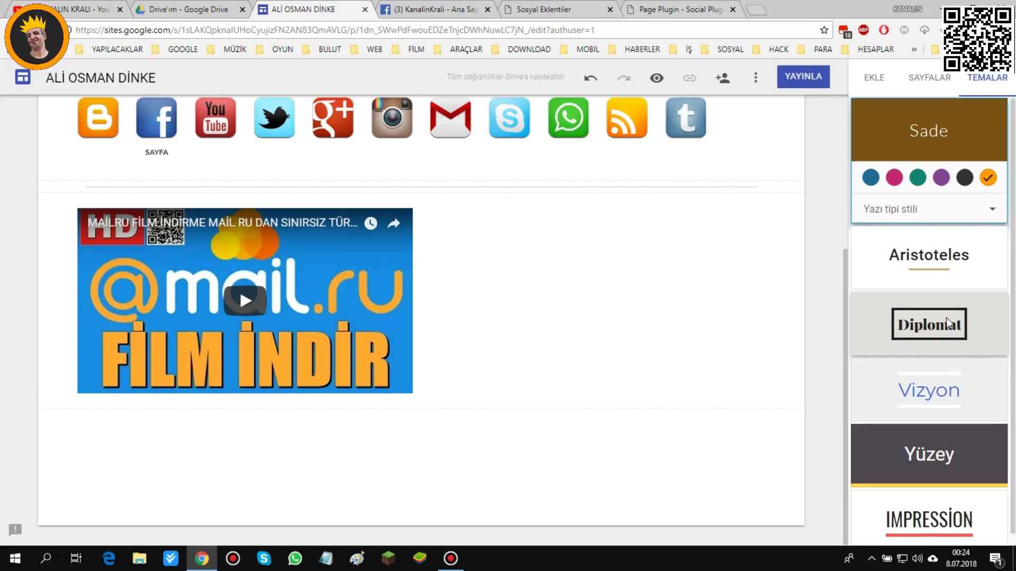
scroll(950, 323, "down", 1)
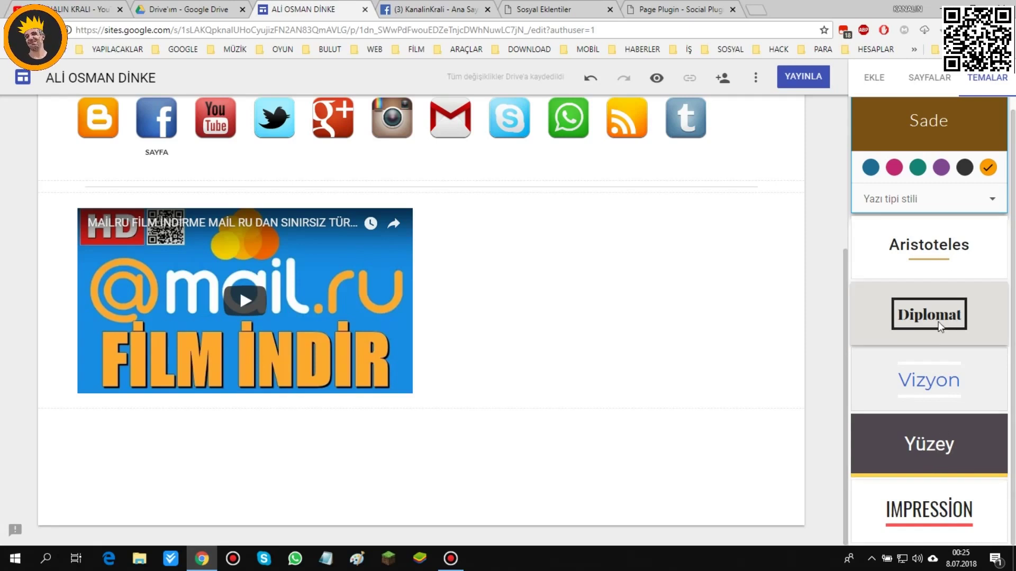
scroll(915, 167, "up", 1)
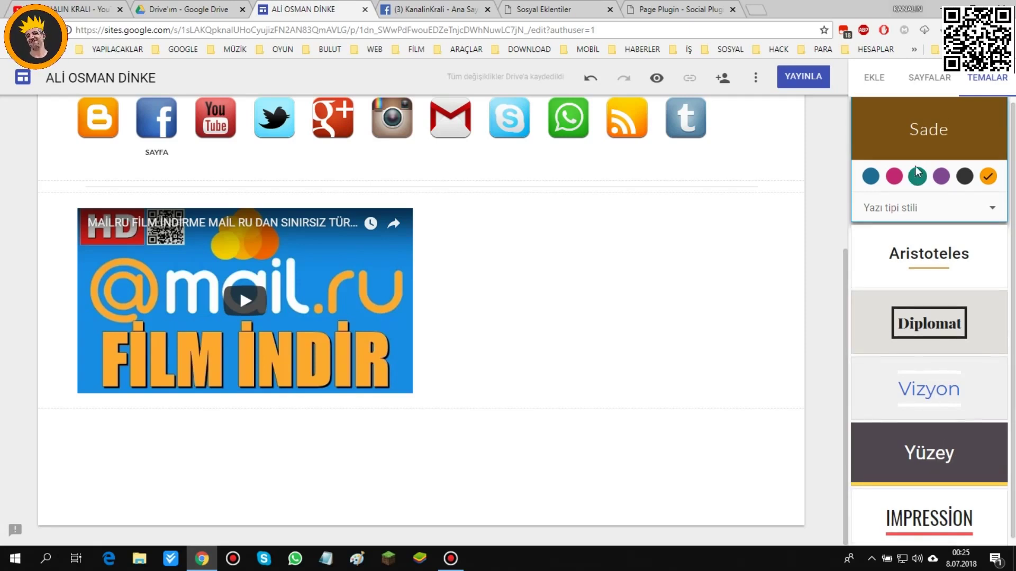
scroll(728, 310, "up", 4)
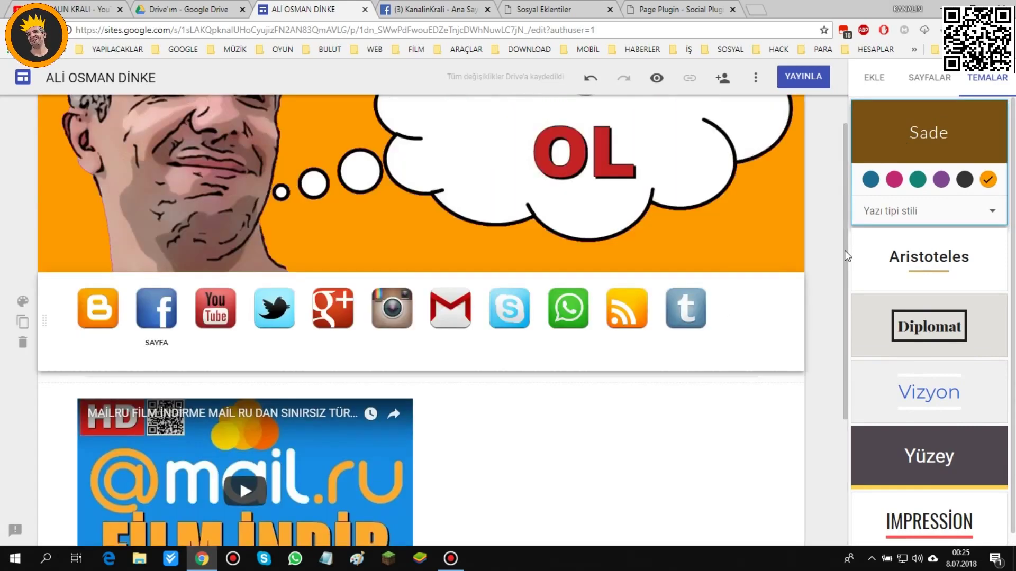
left_click(993, 212)
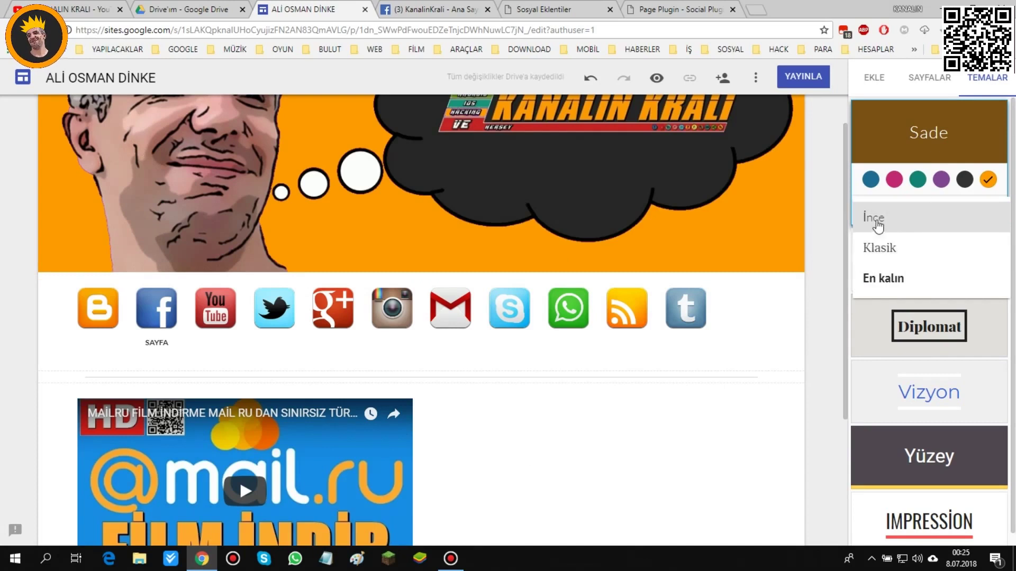
left_click(819, 332)
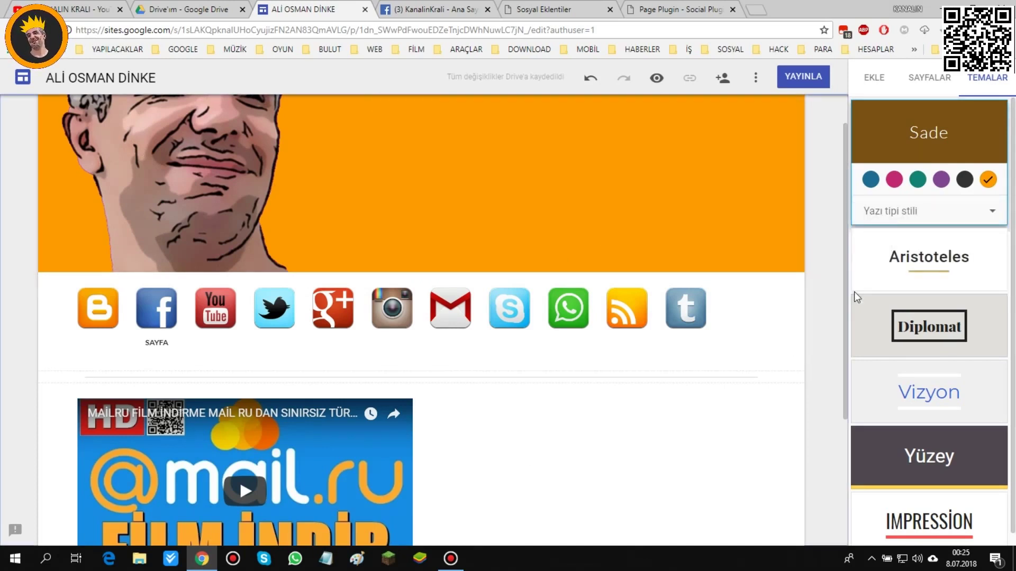
scroll(755, 411, "up", 1)
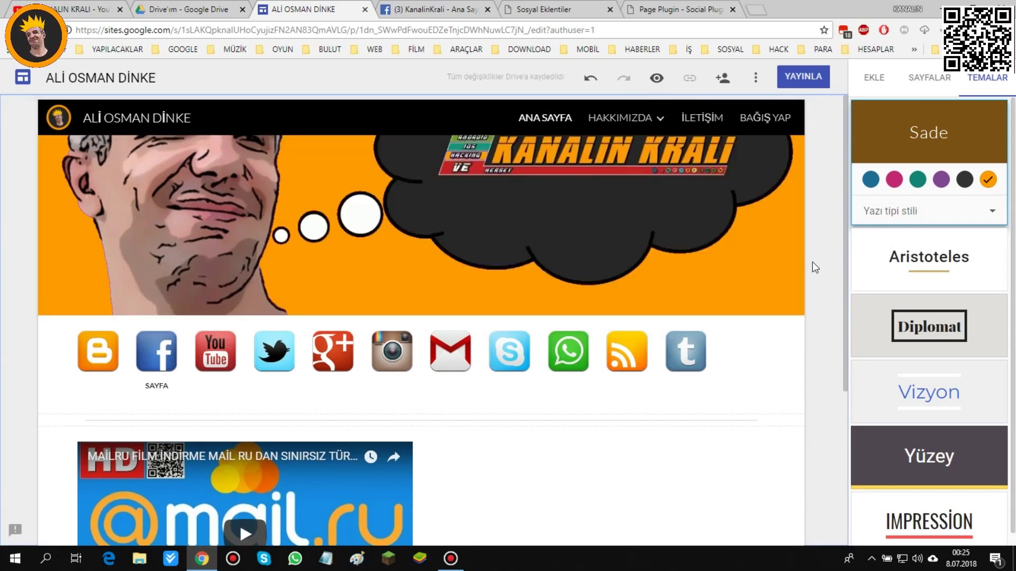
left_click(656, 79)
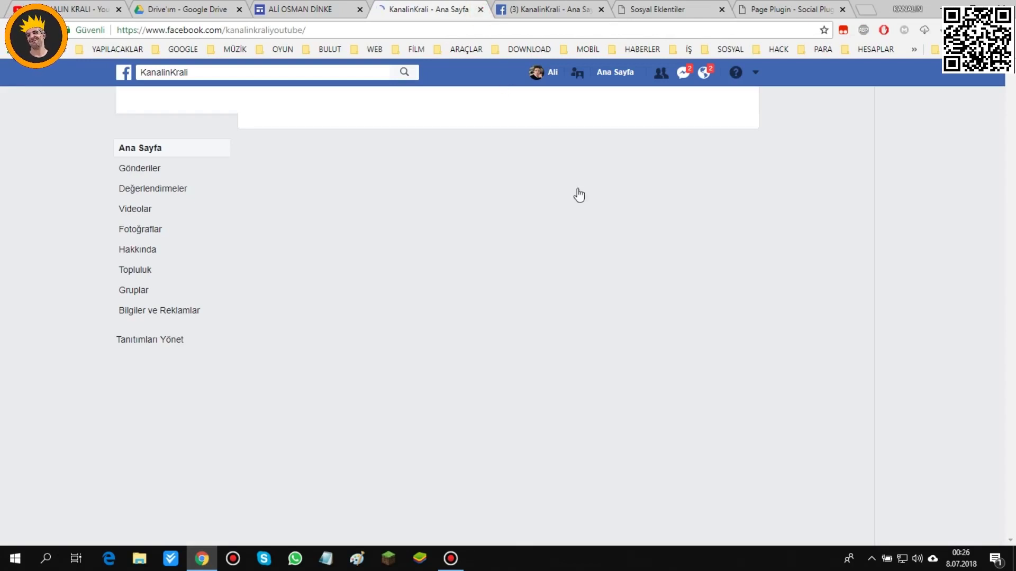
key("ctrl+w")
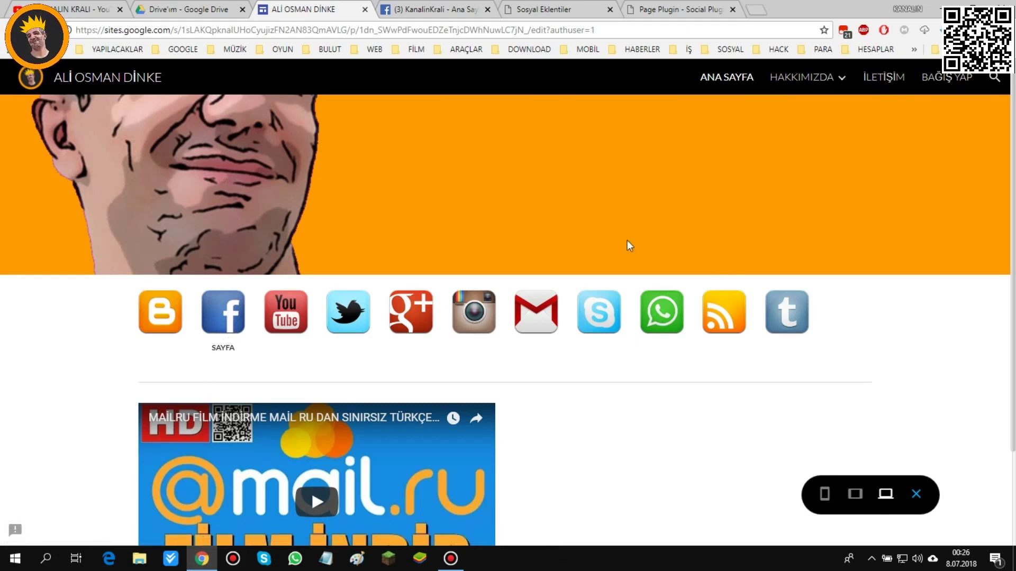
- In the preview, go to BİZ KİMİZ under HAKKIMIZDA and scroll through the page
scroll(897, 241, "down", 2)
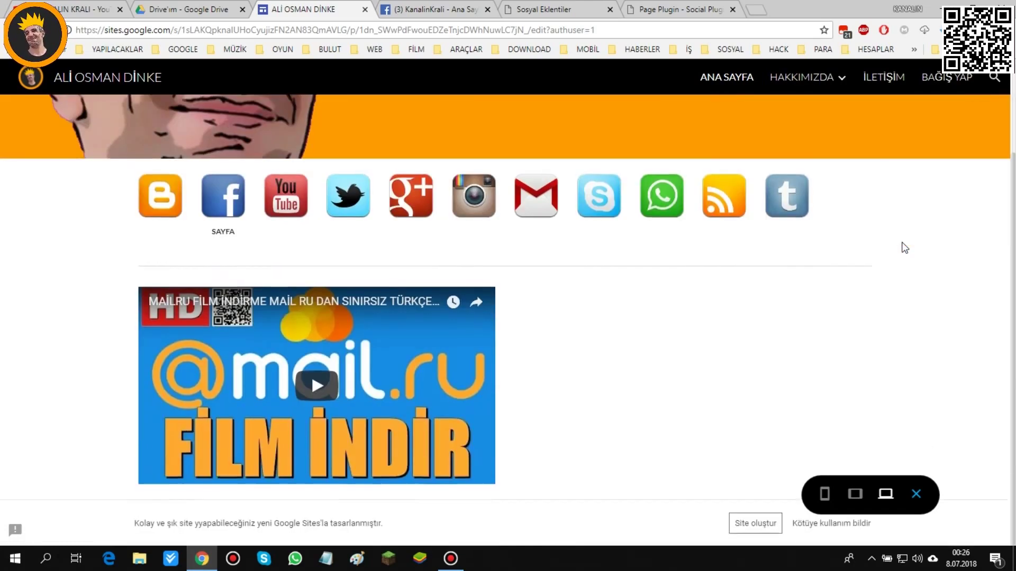
scroll(898, 233, "up", 2)
mouse_move(820, 82)
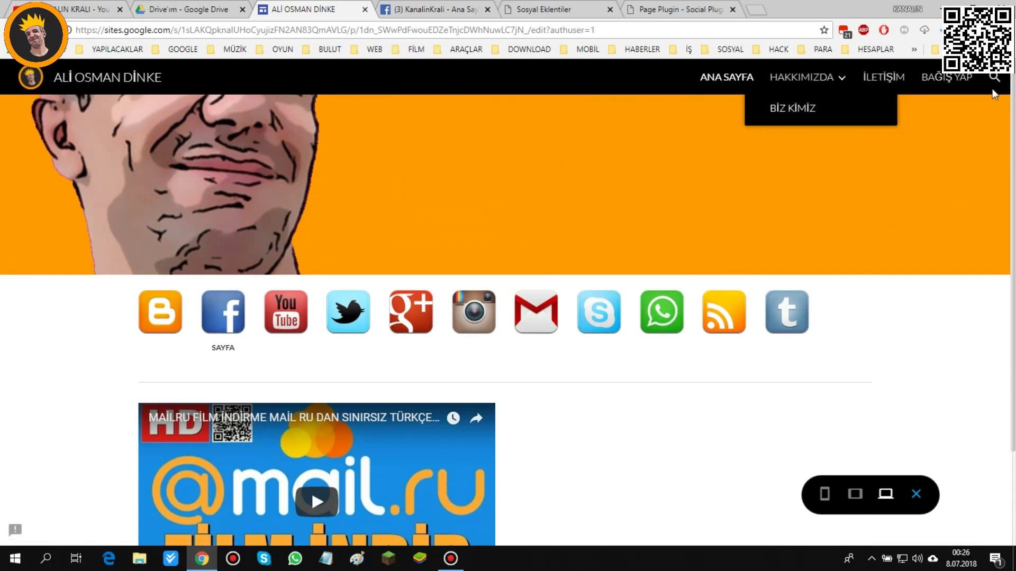
left_click(966, 77)
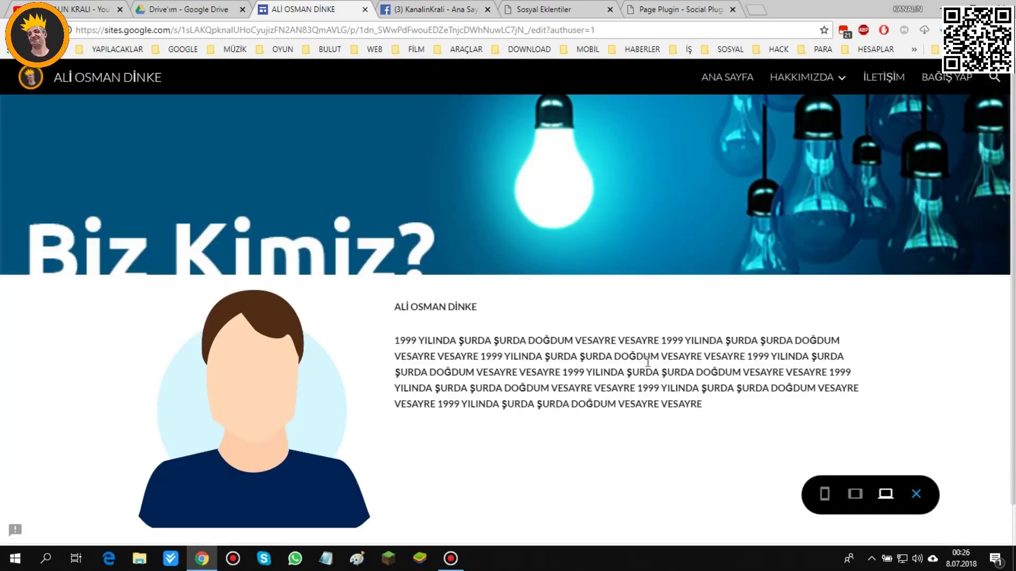
scroll(648, 363, "down", 1)
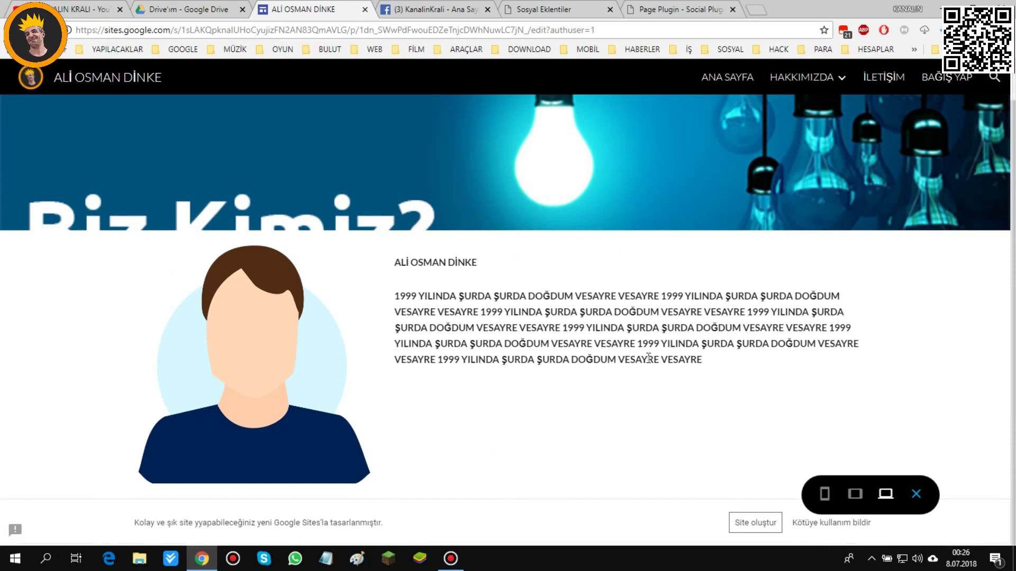
scroll(648, 358, "up", 1)
scroll(663, 344, "down", 1)
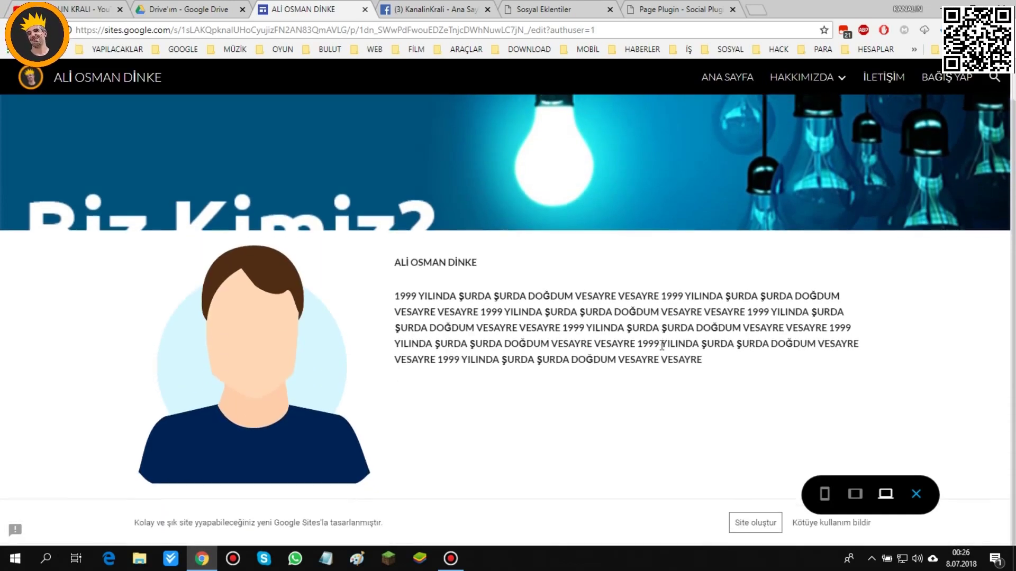
scroll(663, 344, "up", 1)
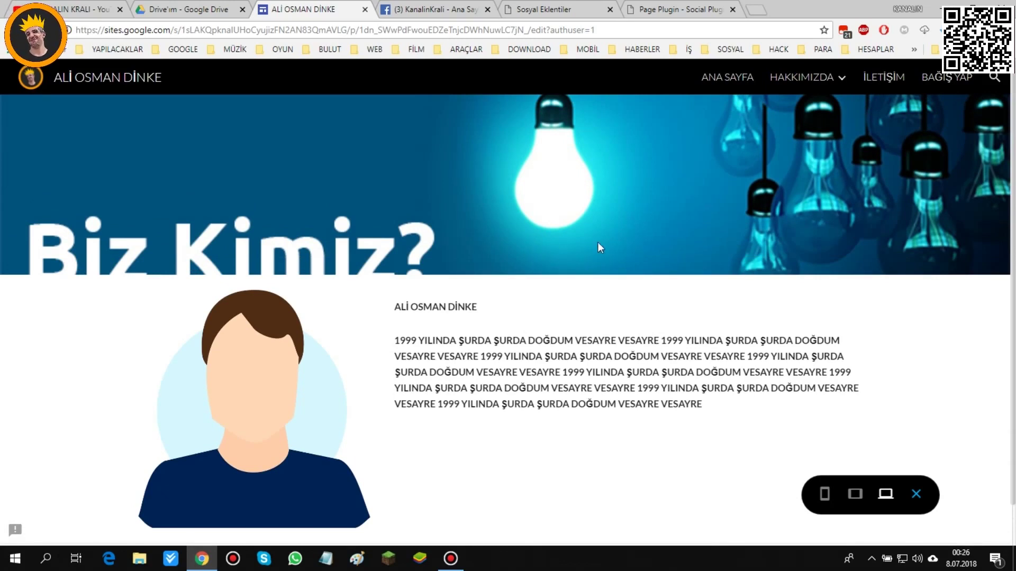
scroll(458, 305, "down", 1)
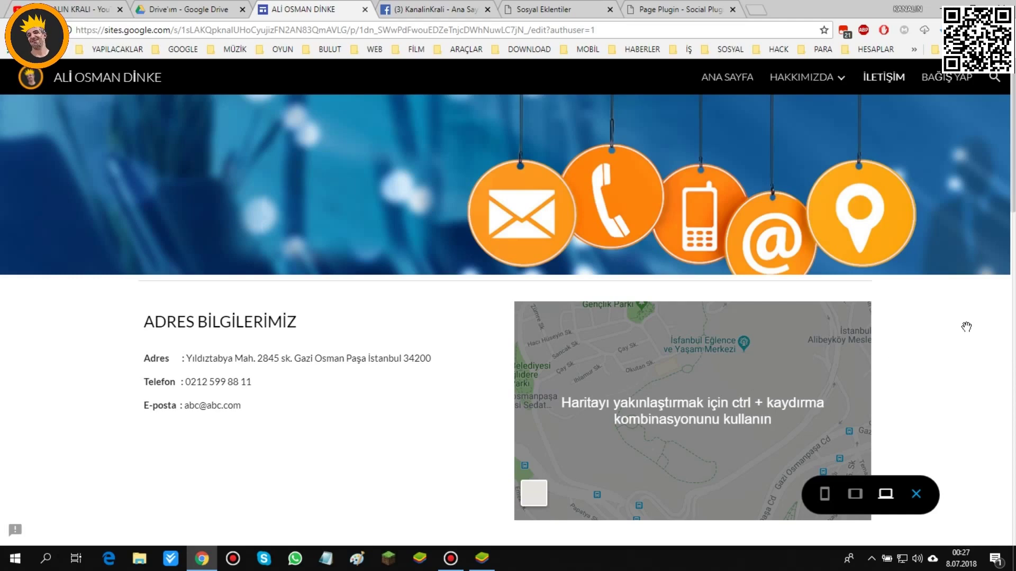
- Zoom the contact page's embedded map out two levels around the address pin
scroll(966, 329, "down", 4)
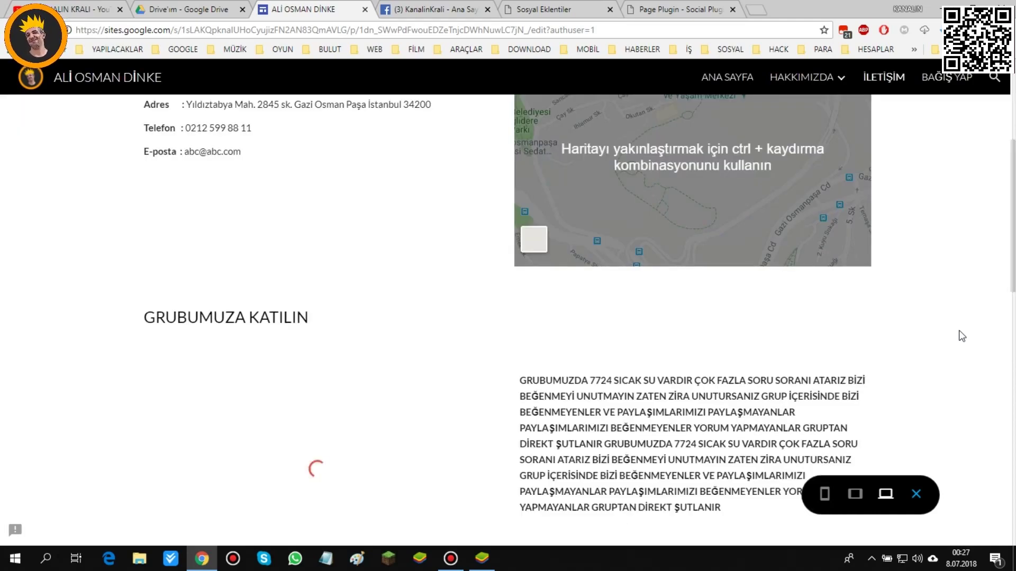
scroll(962, 336, "up", 1)
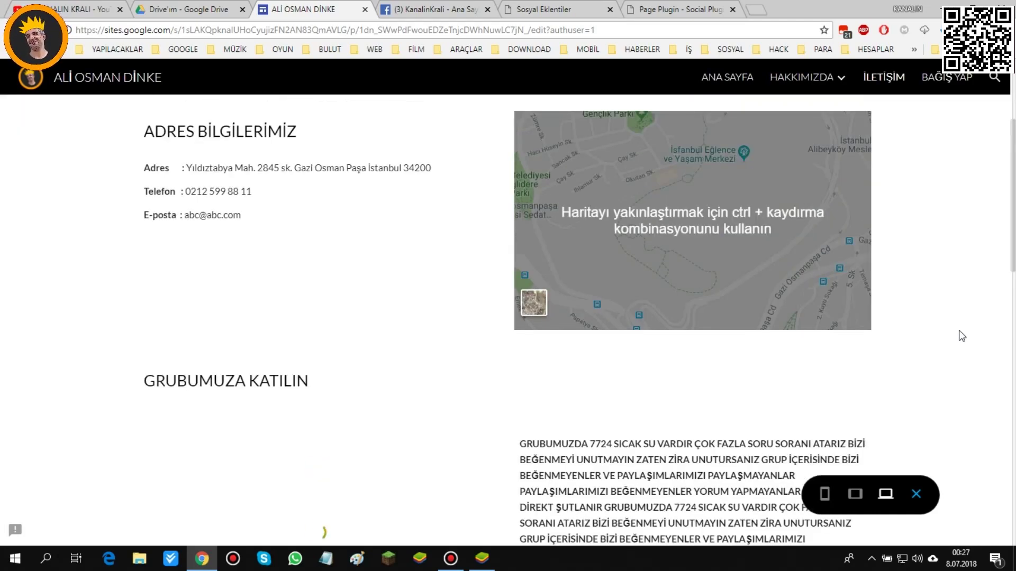
scroll(958, 336, "up", 3)
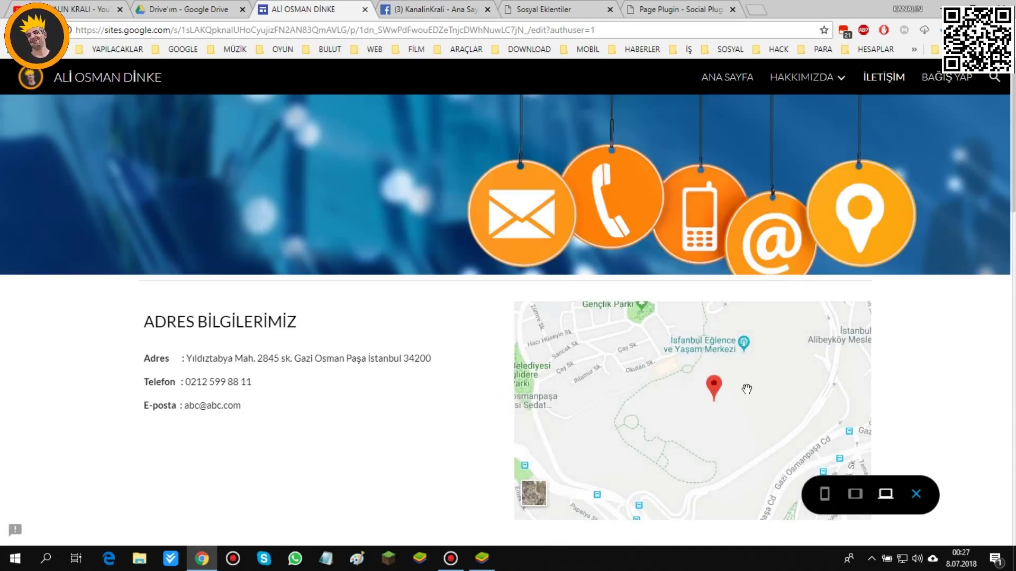
scroll(910, 362, "down", 2)
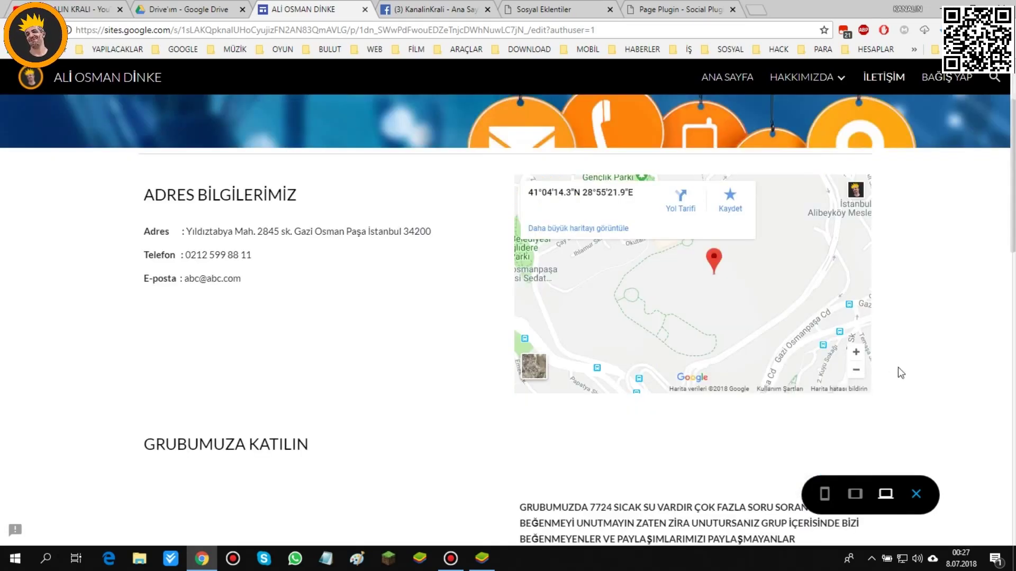
left_click(856, 371)
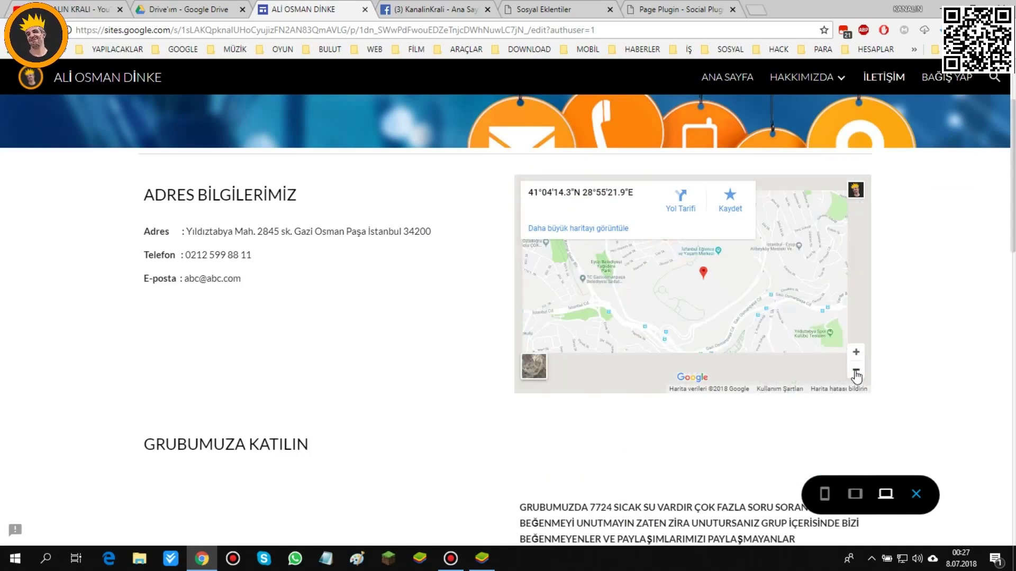
left_click(856, 371)
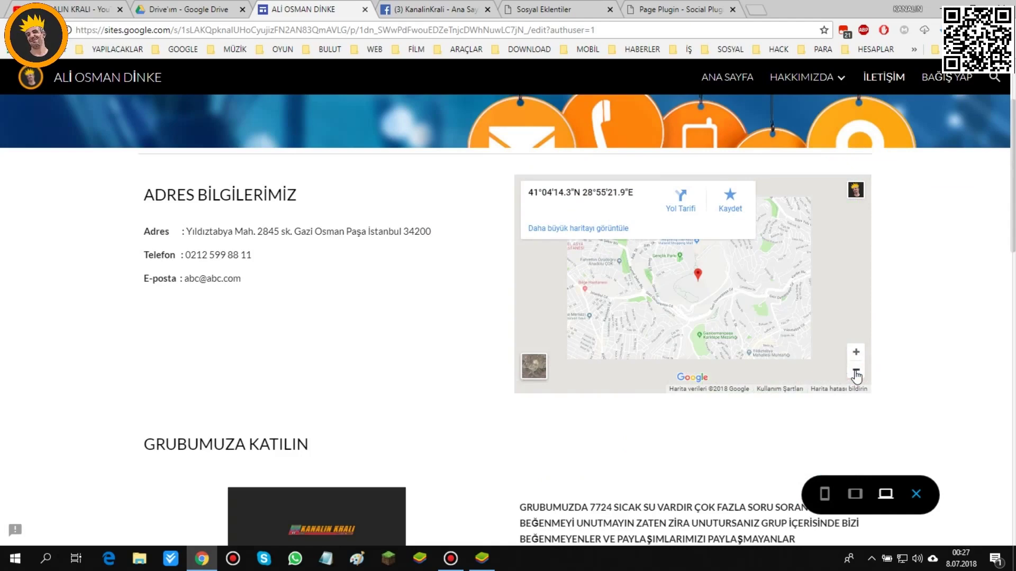
left_click(938, 305)
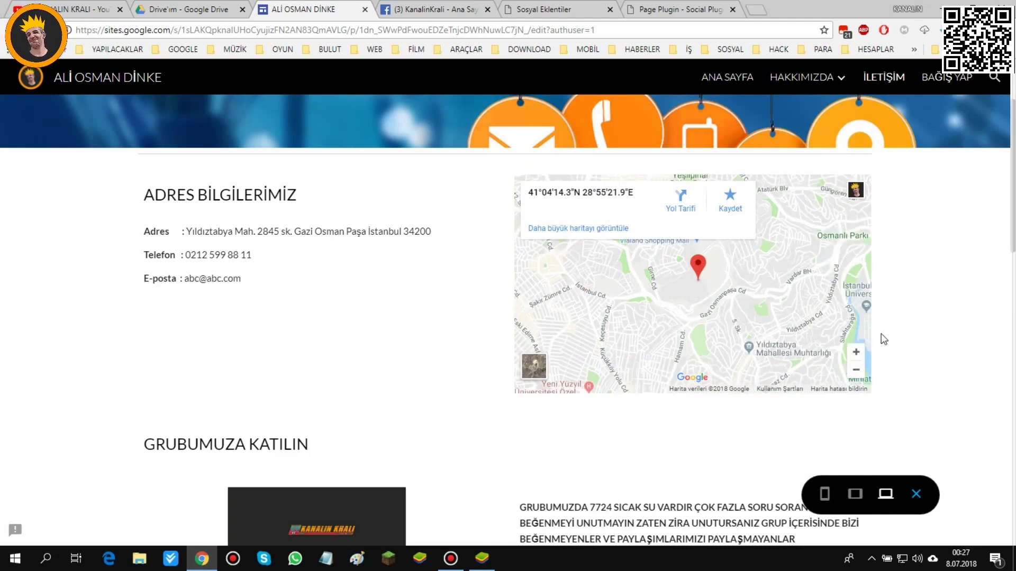
- Scroll the preview past the Facebook group and page embeds down to the Messenger box
scroll(888, 344, "down", 3)
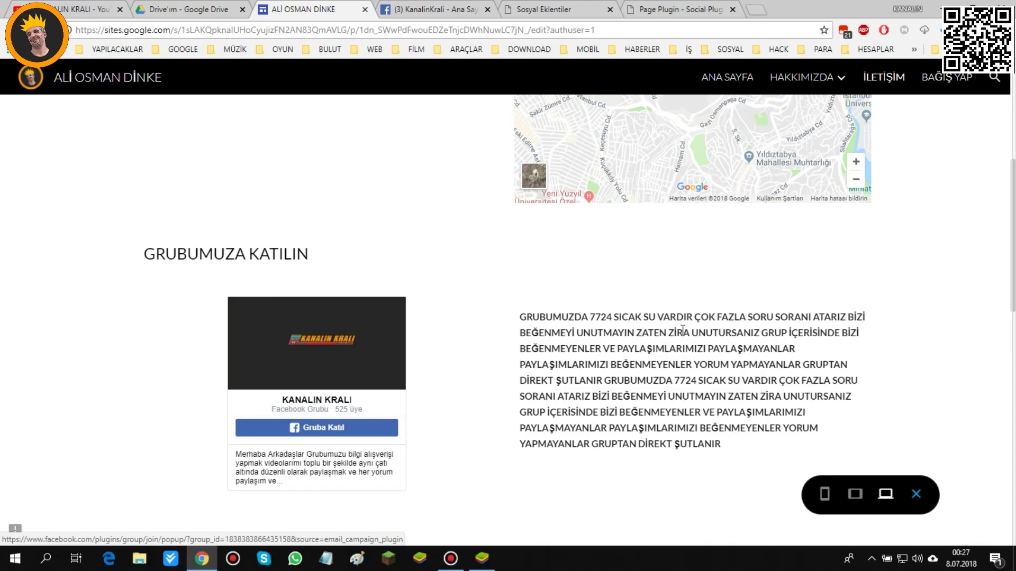
scroll(683, 331, "down", 5)
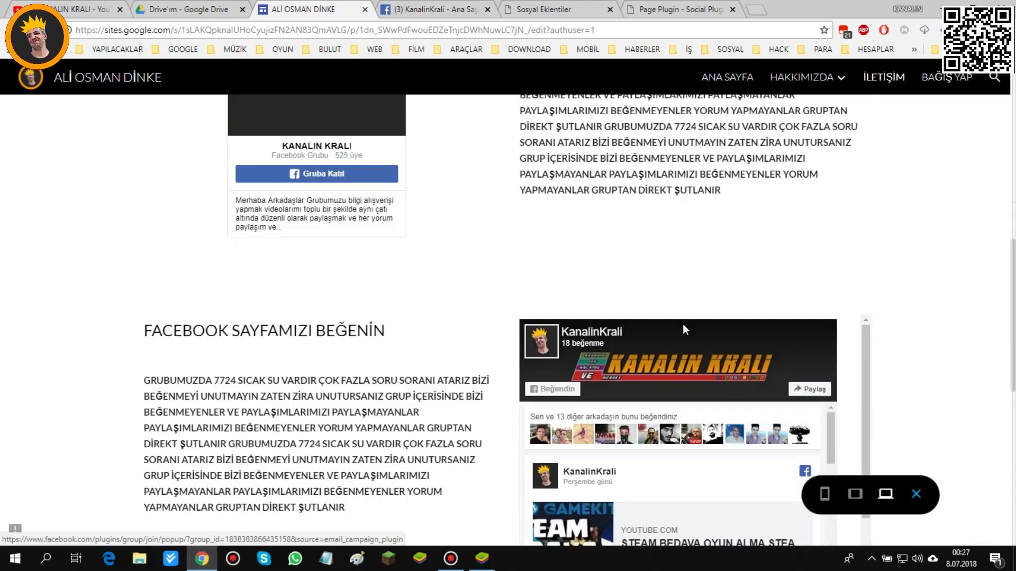
scroll(382, 350, "down", 2)
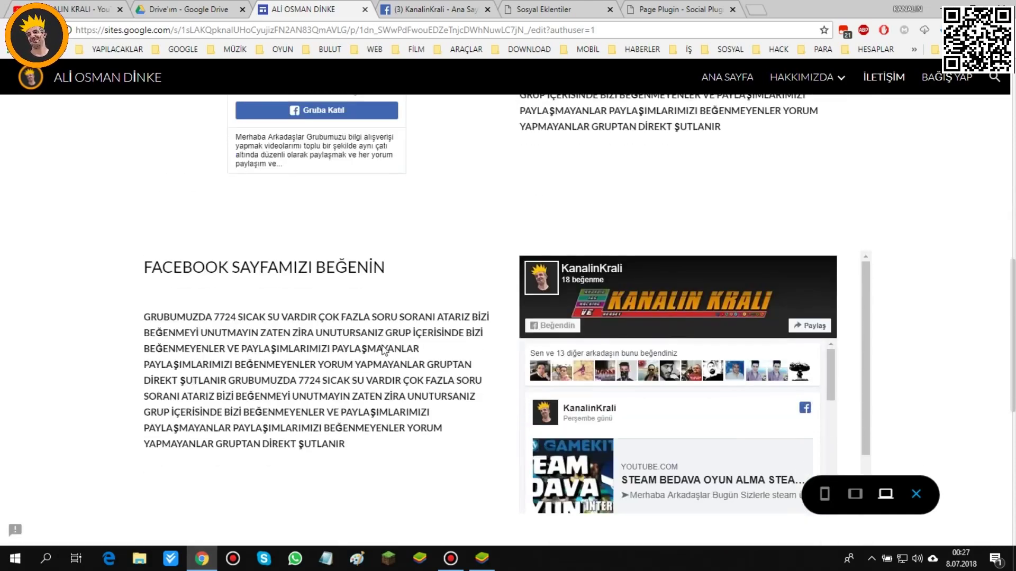
scroll(383, 350, "down", 4)
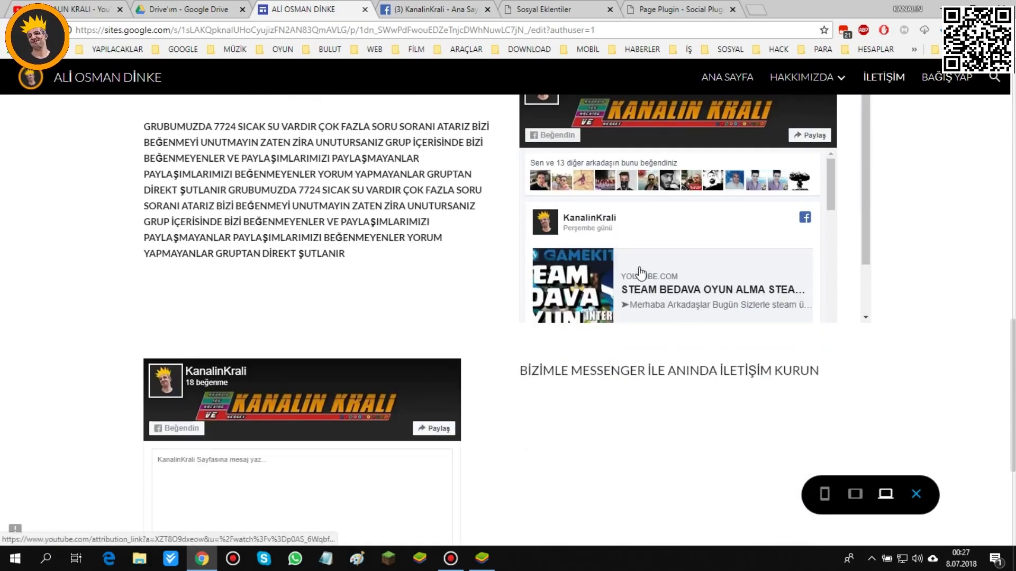
scroll(791, 255, "down", 3)
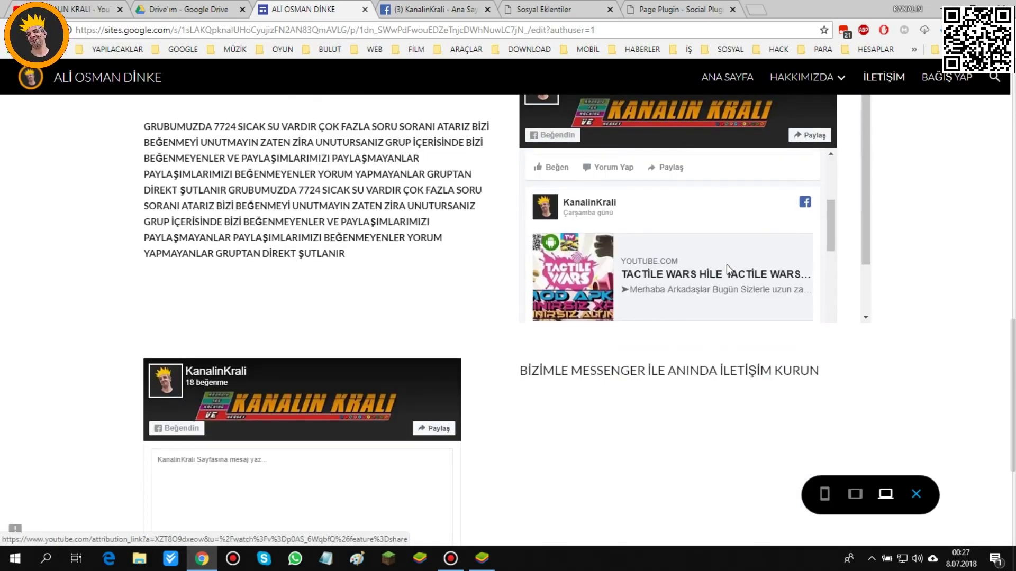
scroll(725, 254, "down", 3)
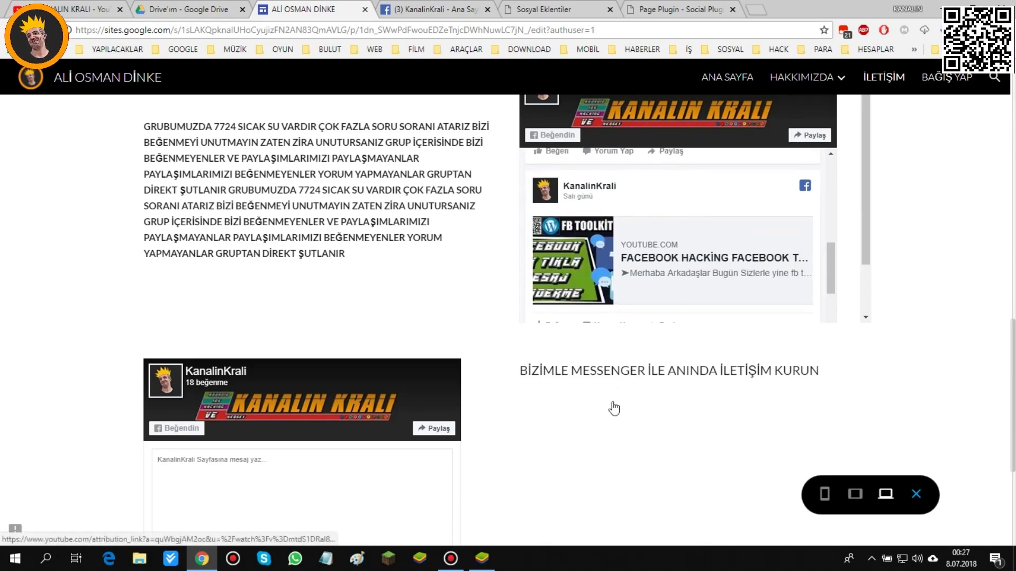
scroll(607, 410, "down", 2)
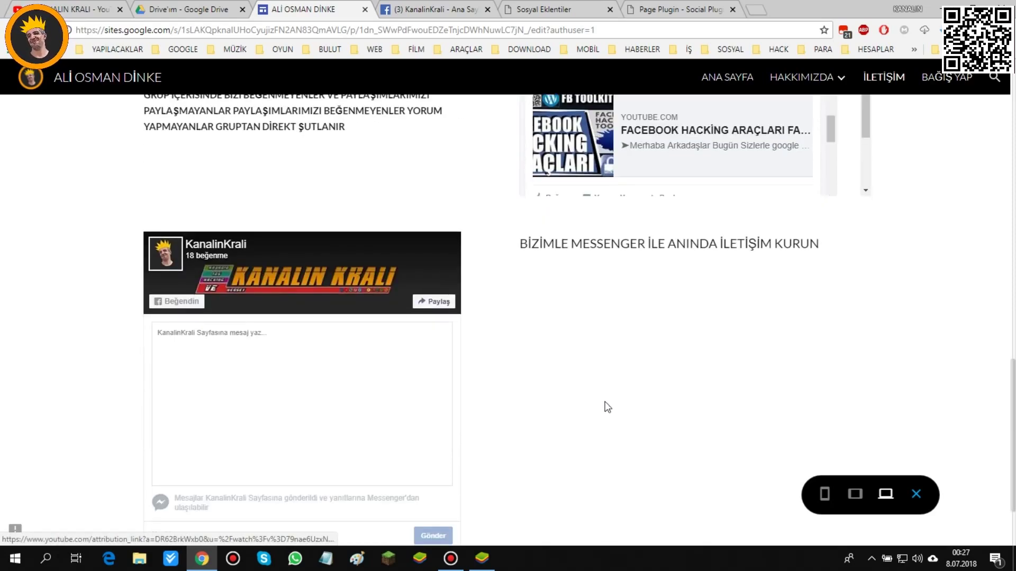
scroll(608, 401, "down", 1)
- Send the test message 'SLM NABER LAN' to KanalinKrali through the preview's Messenger box
left_click(291, 328)
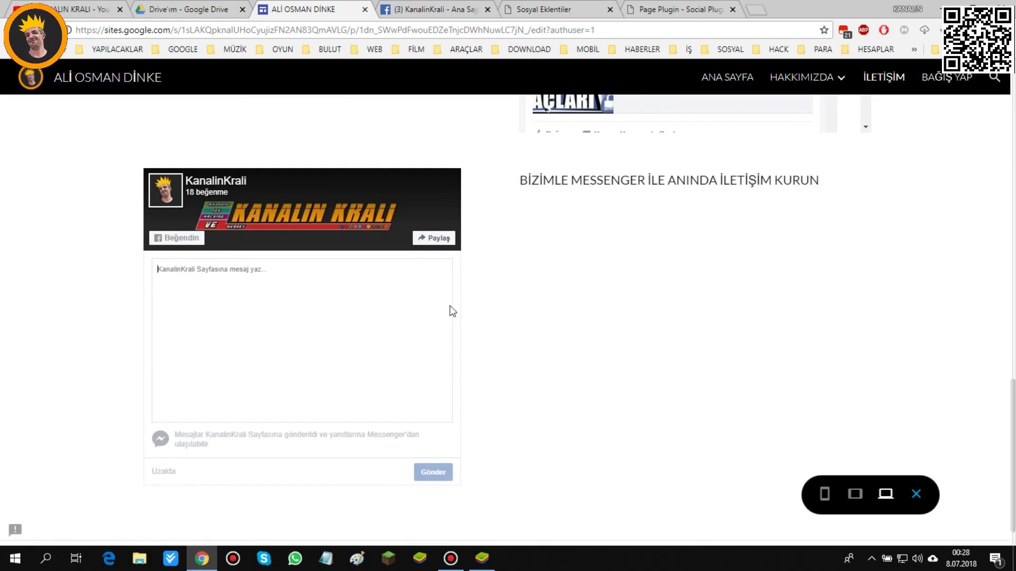
type("SLM NABER LAN")
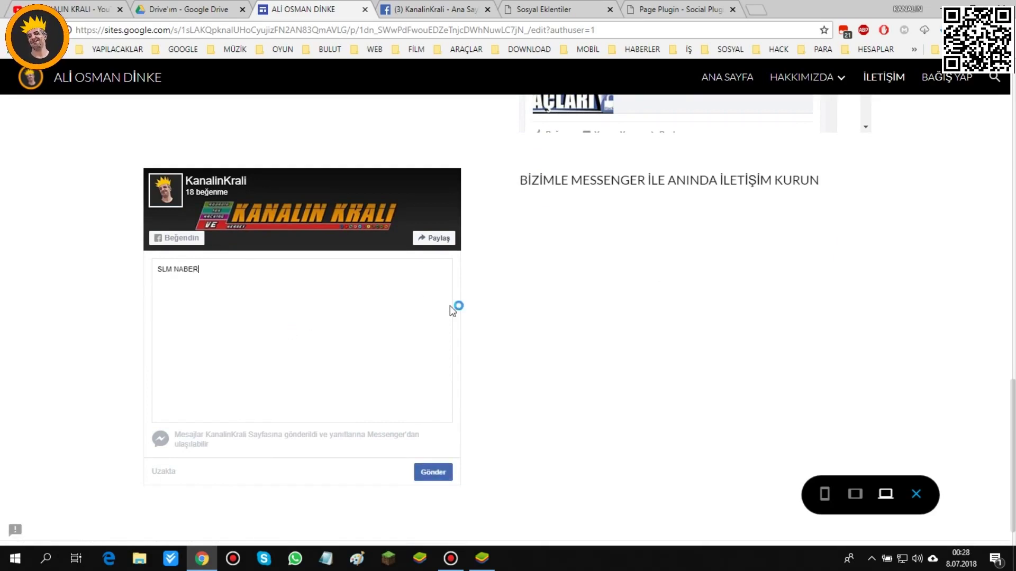
left_click(444, 472)
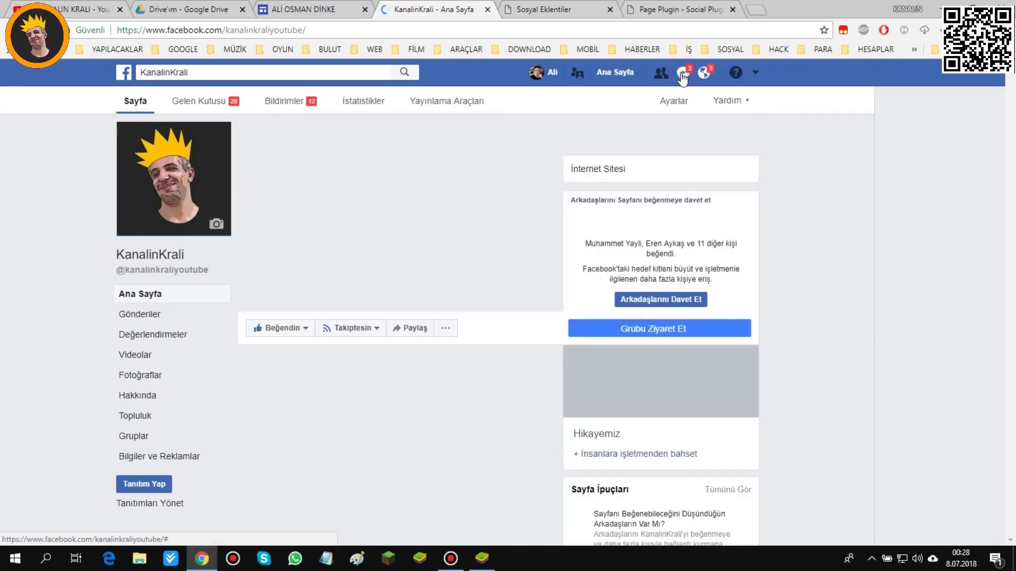
left_click(682, 74)
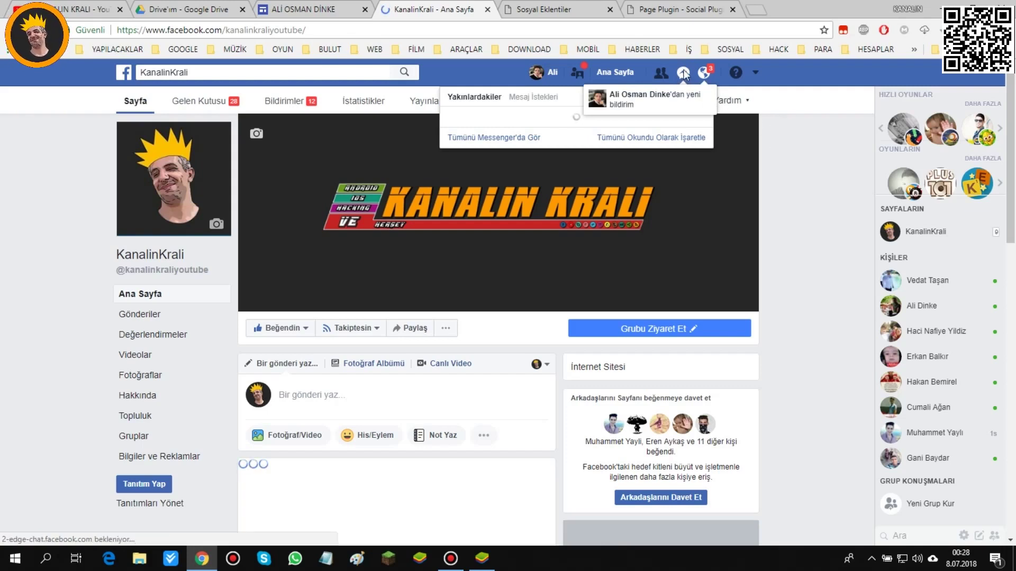
left_click(683, 73)
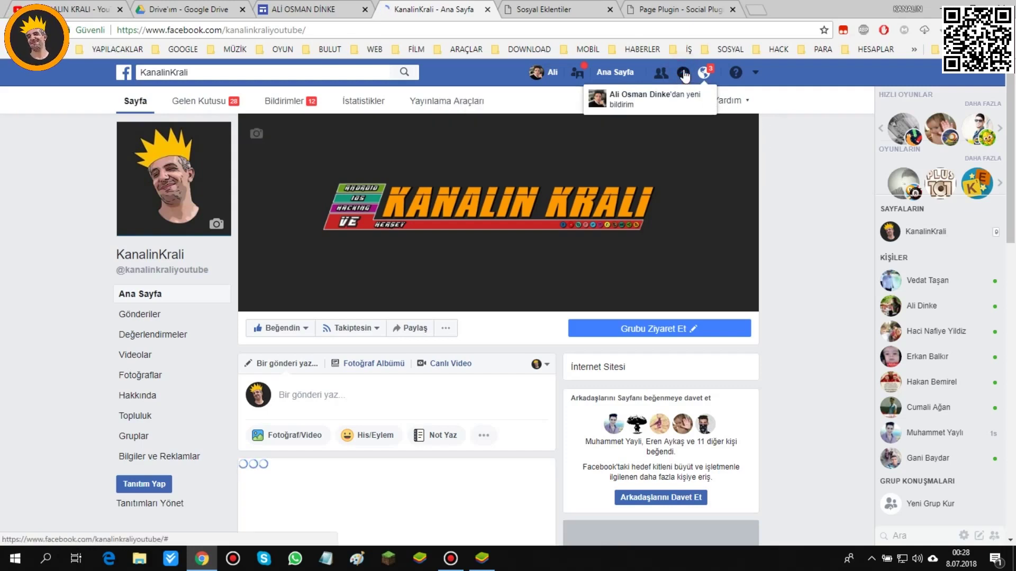
left_click(684, 74)
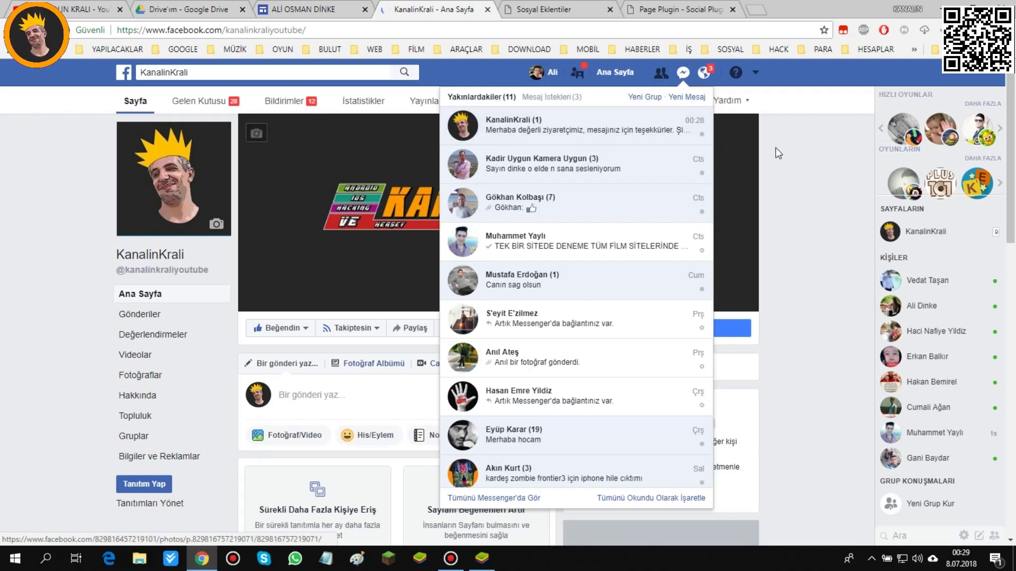
left_click(599, 135)
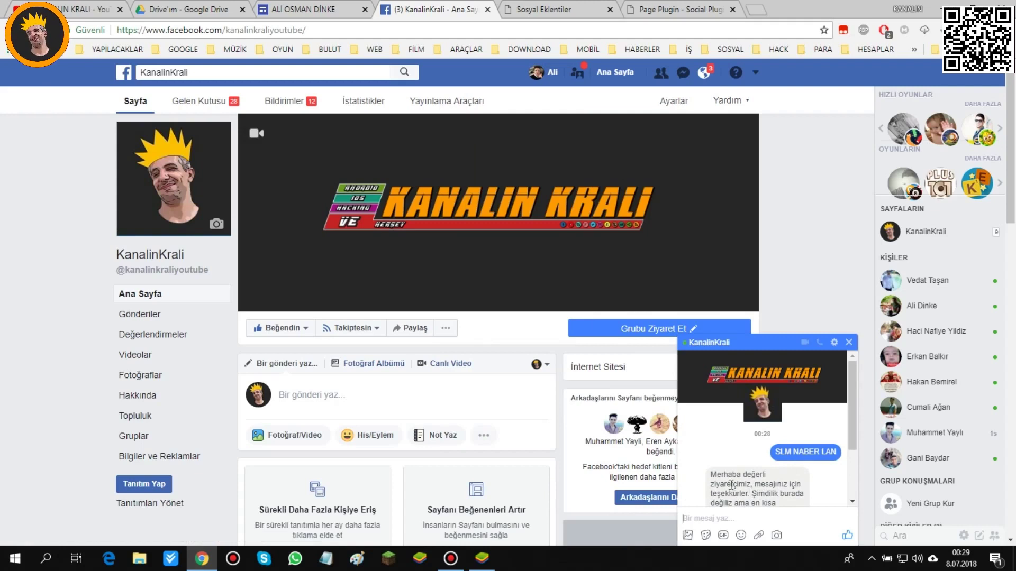
left_click(849, 343)
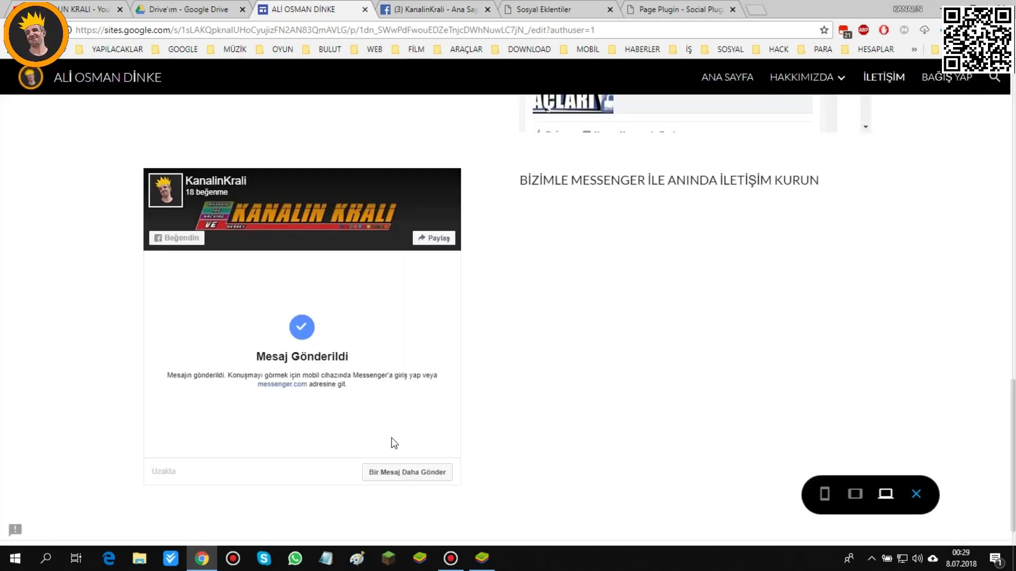
- Back in the Sites tab, use 'Bir Mesaj Daha Gönder' to get an empty Messenger message box
left_click(297, 469)
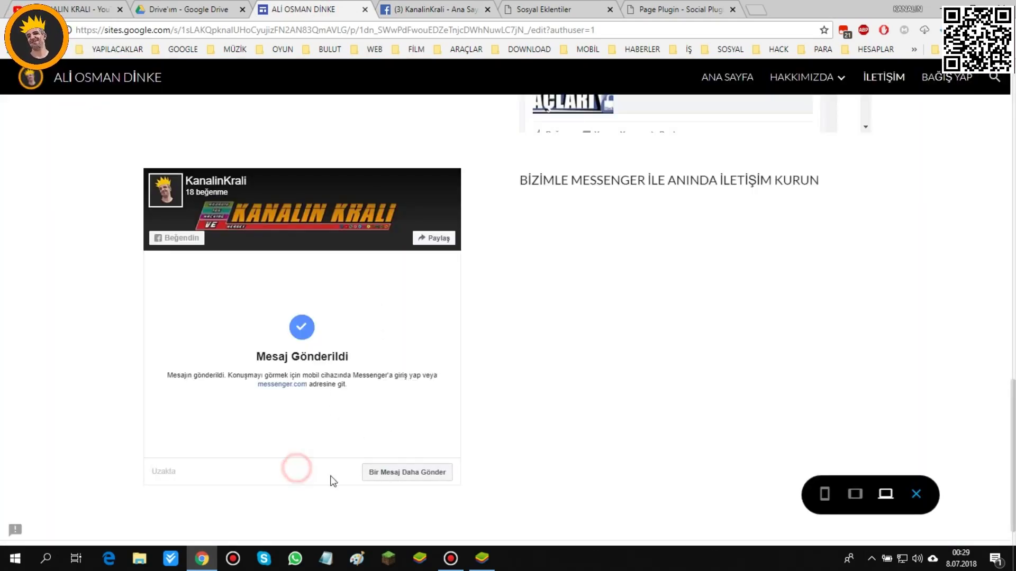
left_click(411, 480)
left_click(311, 322)
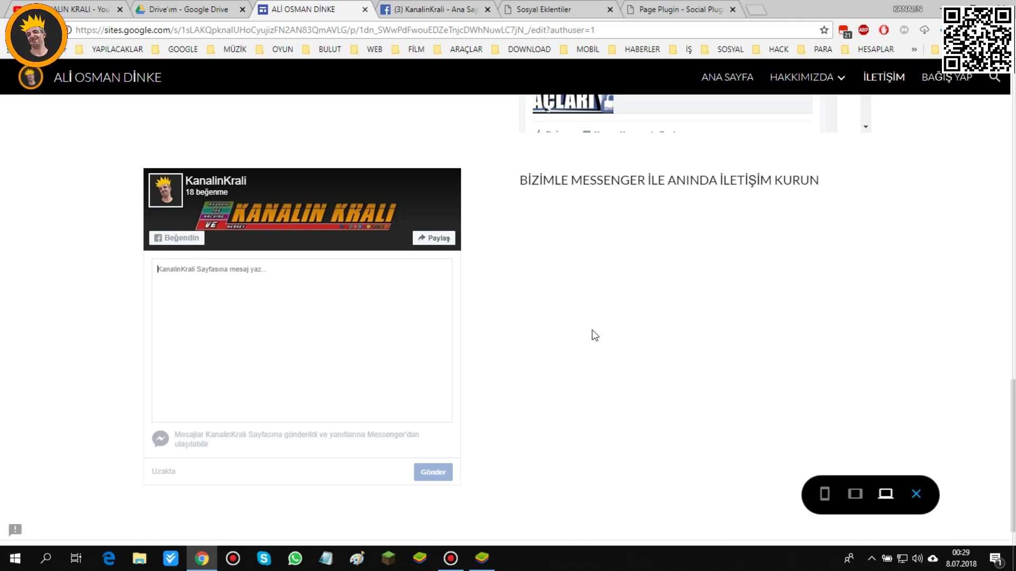
- Return to the top of the İletişim page and preview it at tablet size
scroll(582, 318, "up", 3)
scroll(582, 319, "up", 9)
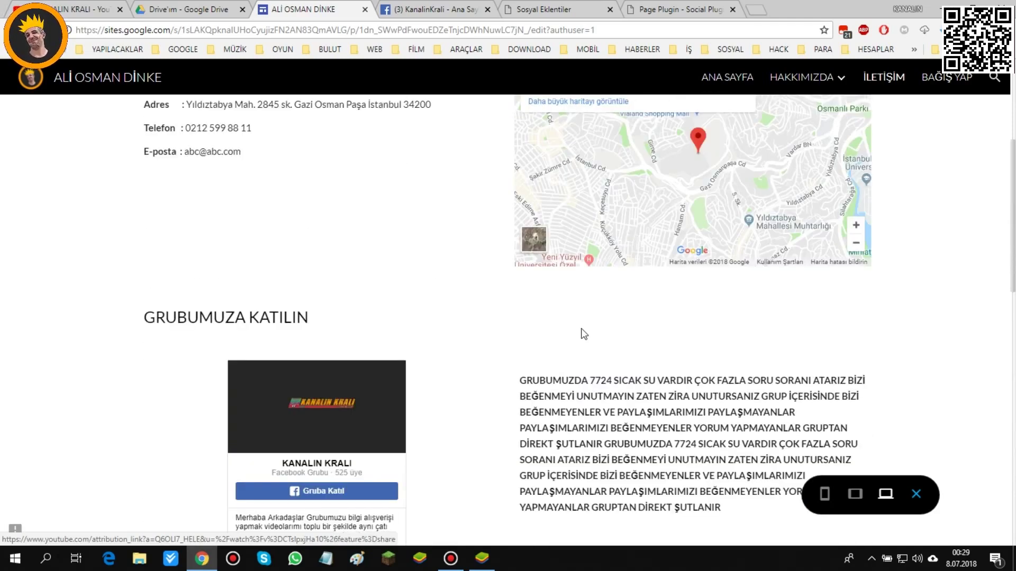
scroll(577, 334, "up", 3)
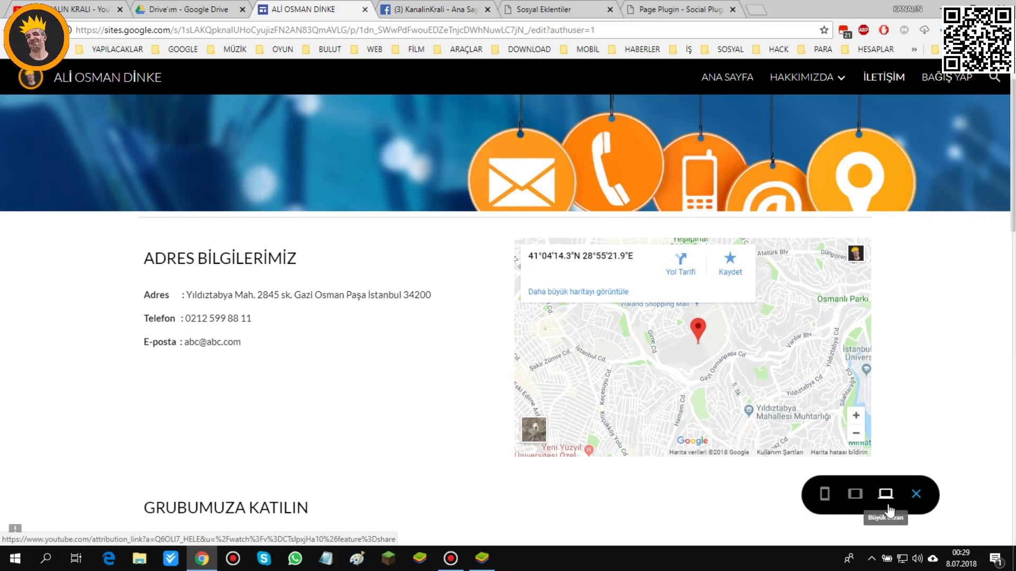
left_click(856, 494)
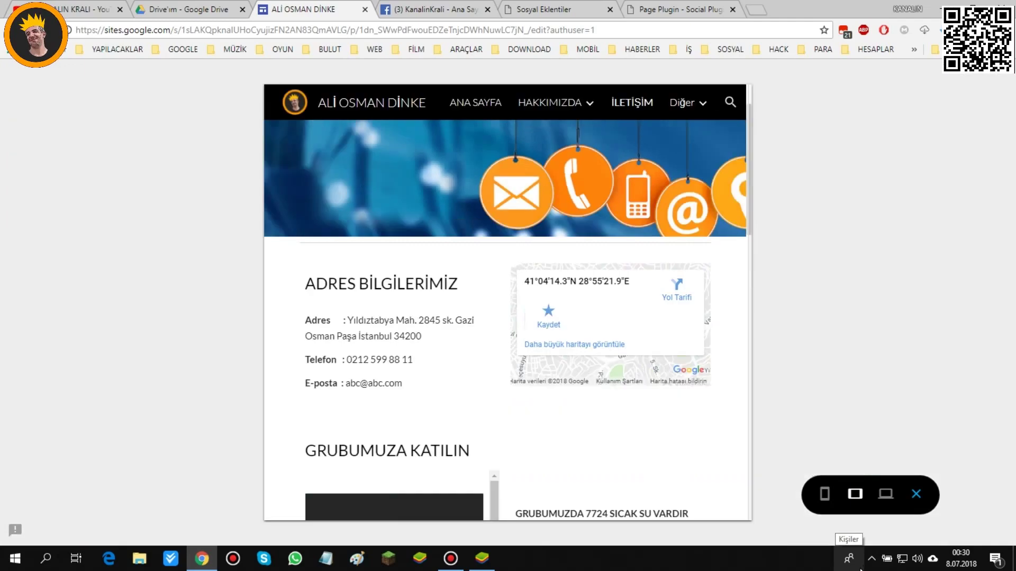
- Preview the İletişim page at phone size and scroll through the address, map and group sections
scroll(579, 334, "down", 8)
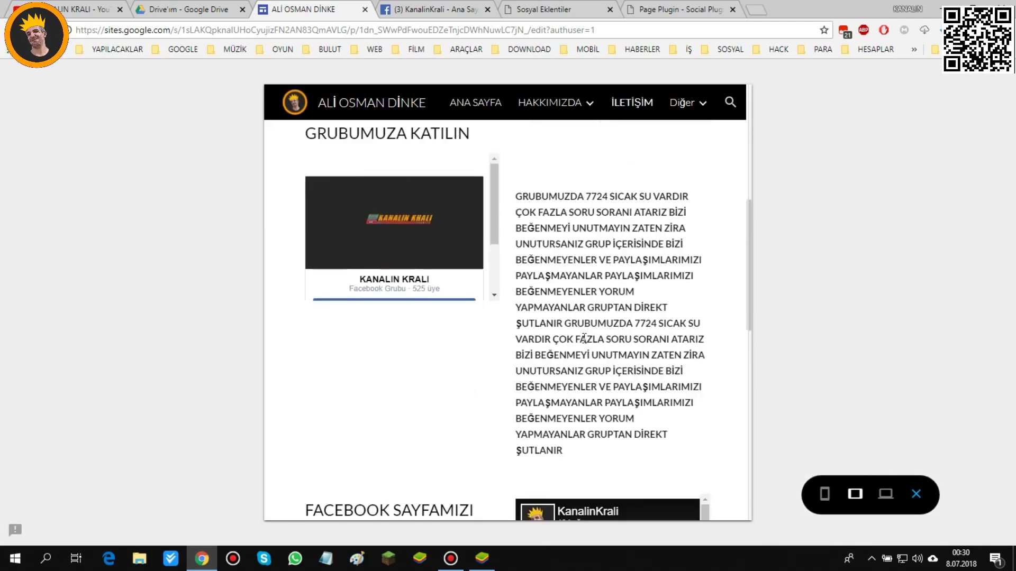
scroll(587, 341, "down", 4)
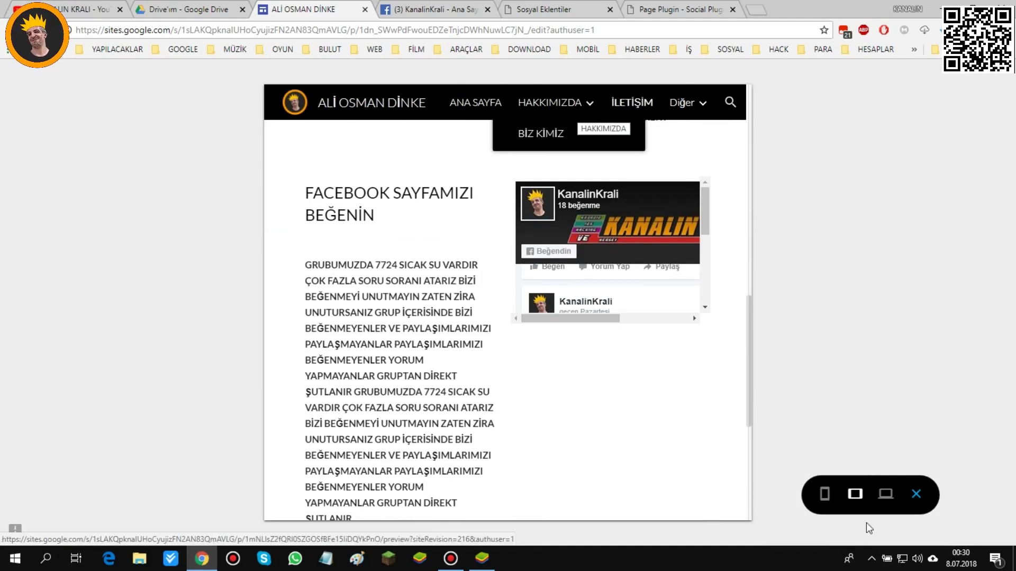
left_click(823, 497)
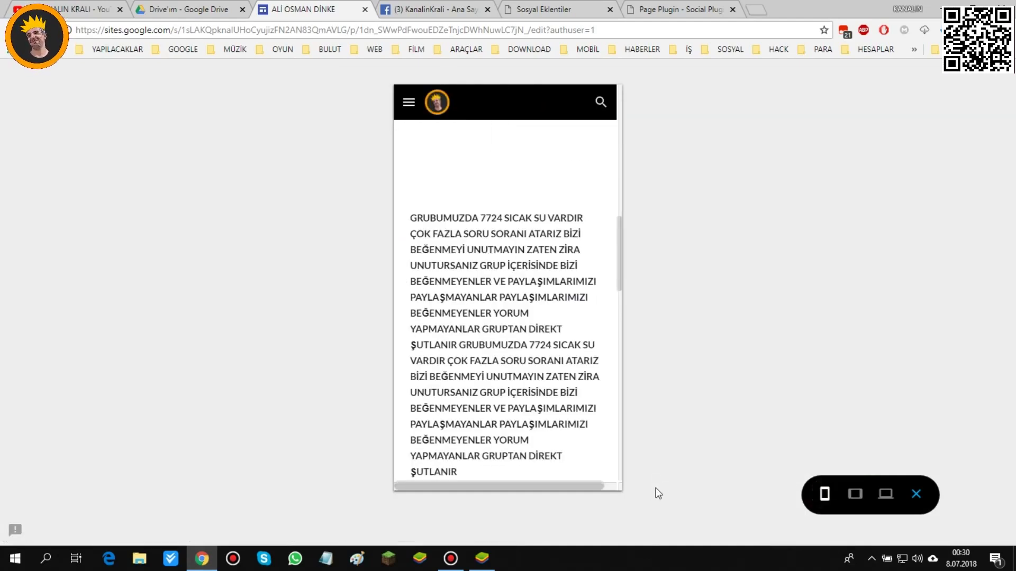
scroll(477, 310, "up", 10)
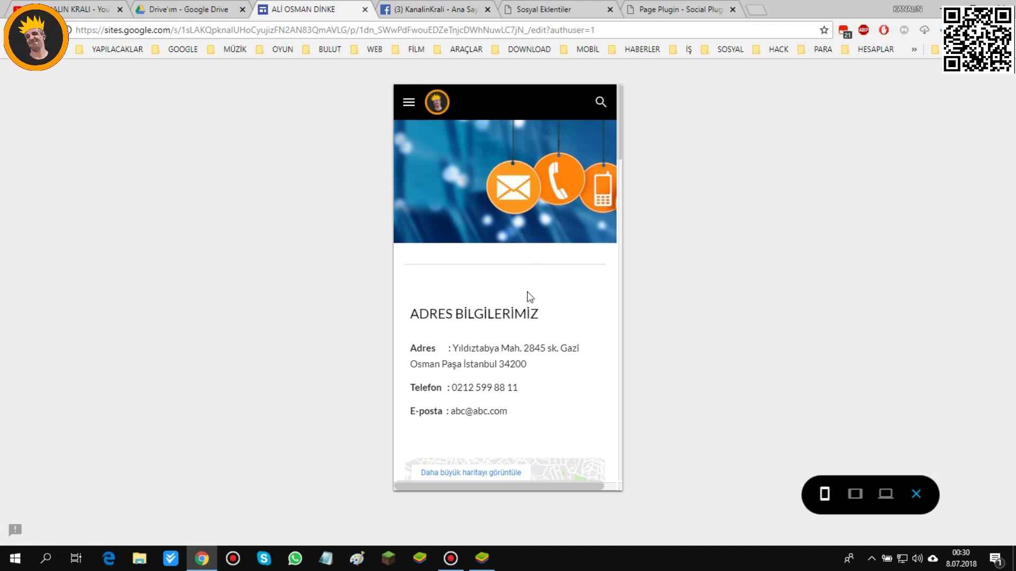
scroll(528, 295, "down", 3)
scroll(552, 318, "up", 3)
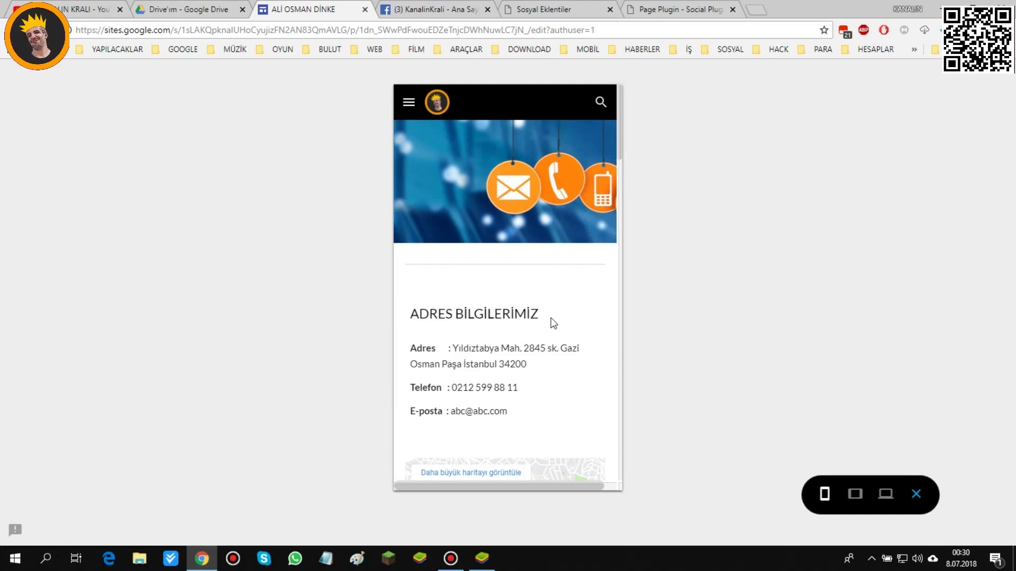
scroll(553, 323, "down", 3)
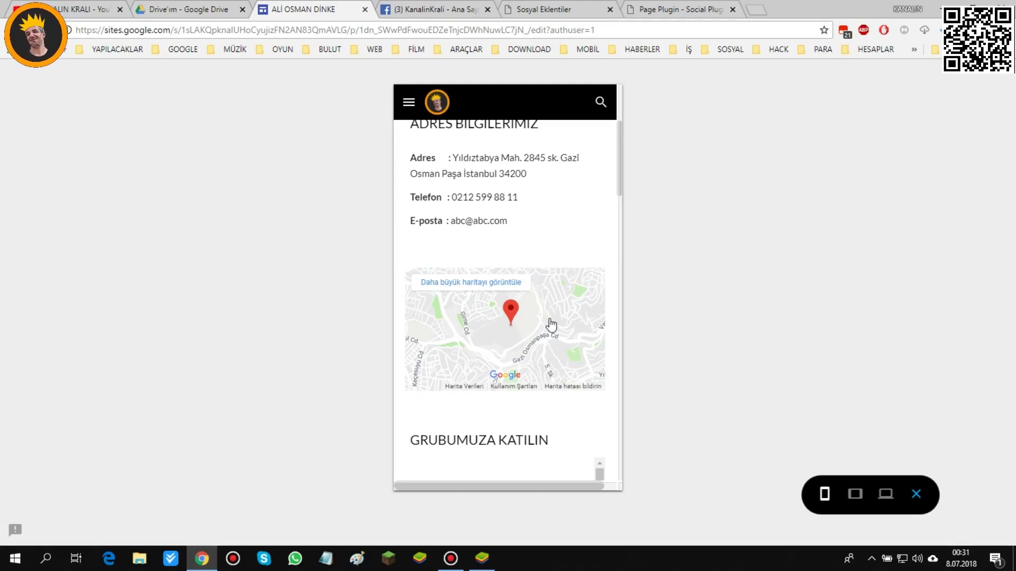
scroll(552, 323, "up", 4)
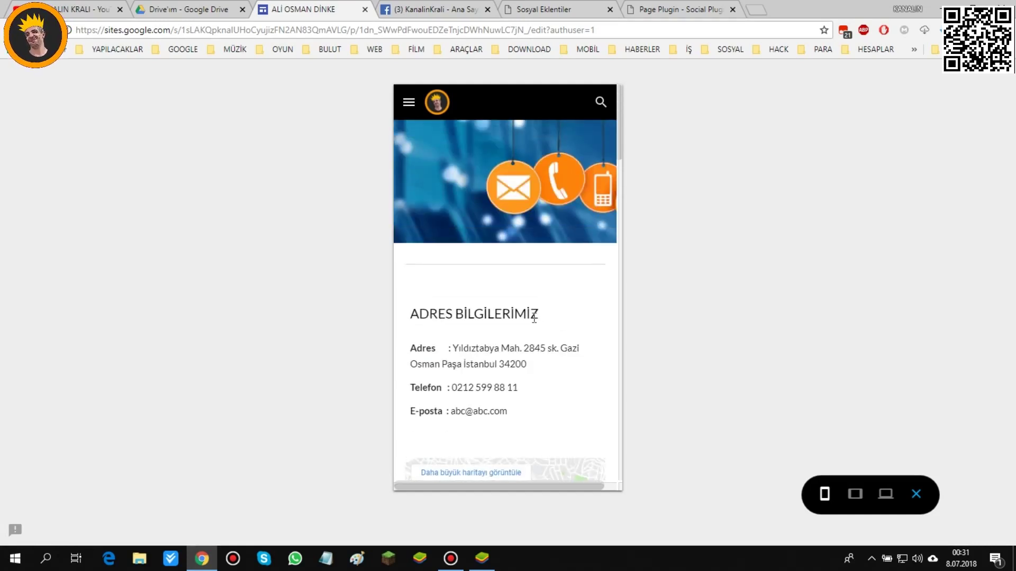
left_click(409, 106)
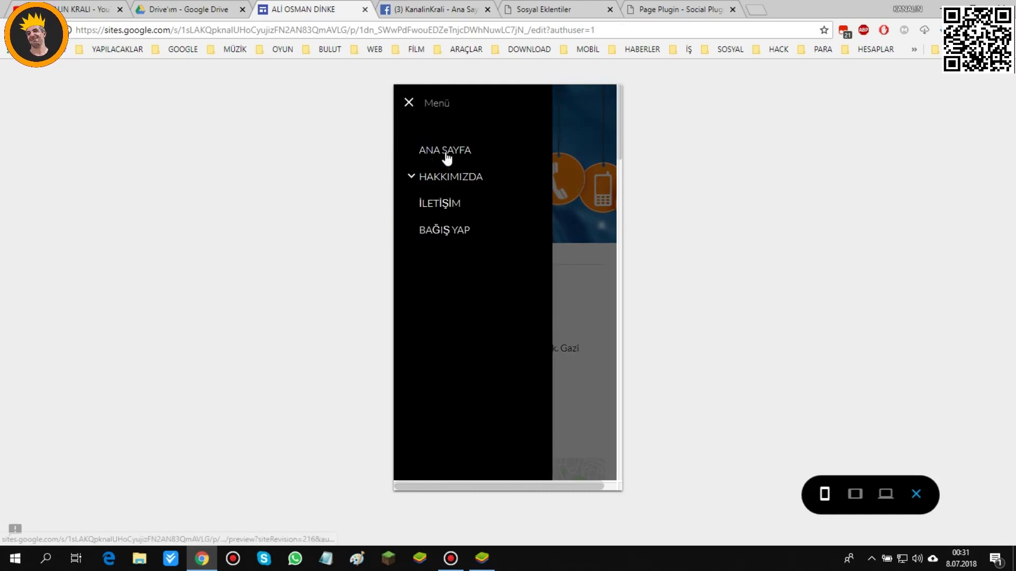
left_click(412, 177)
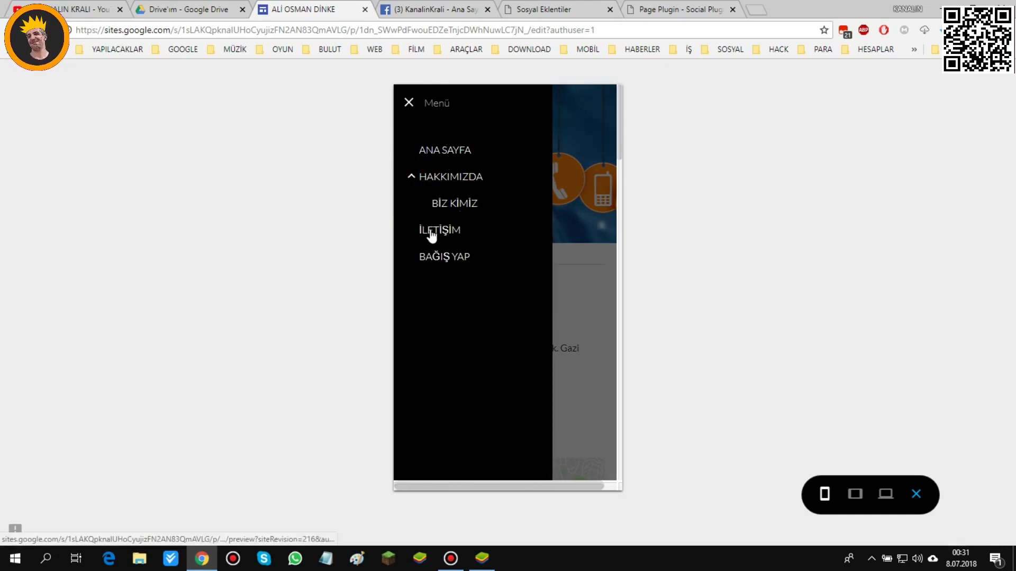
left_click(690, 245)
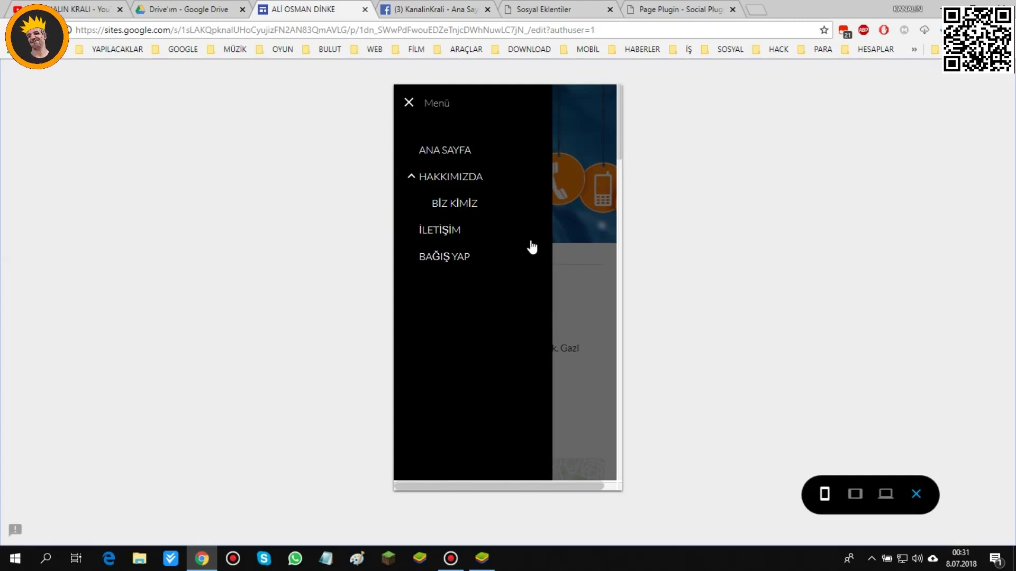
left_click(408, 103)
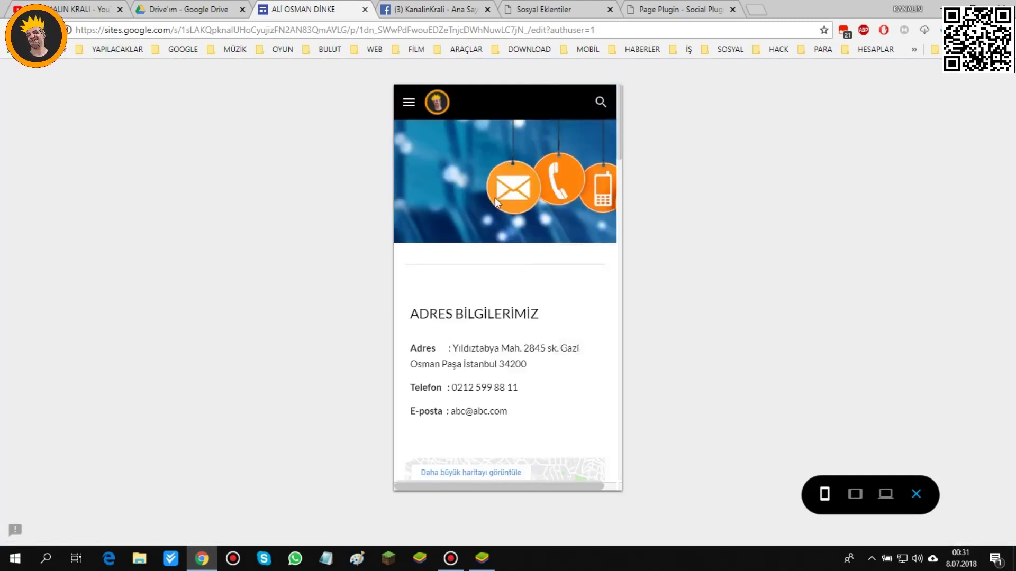
scroll(520, 227, "down", 2)
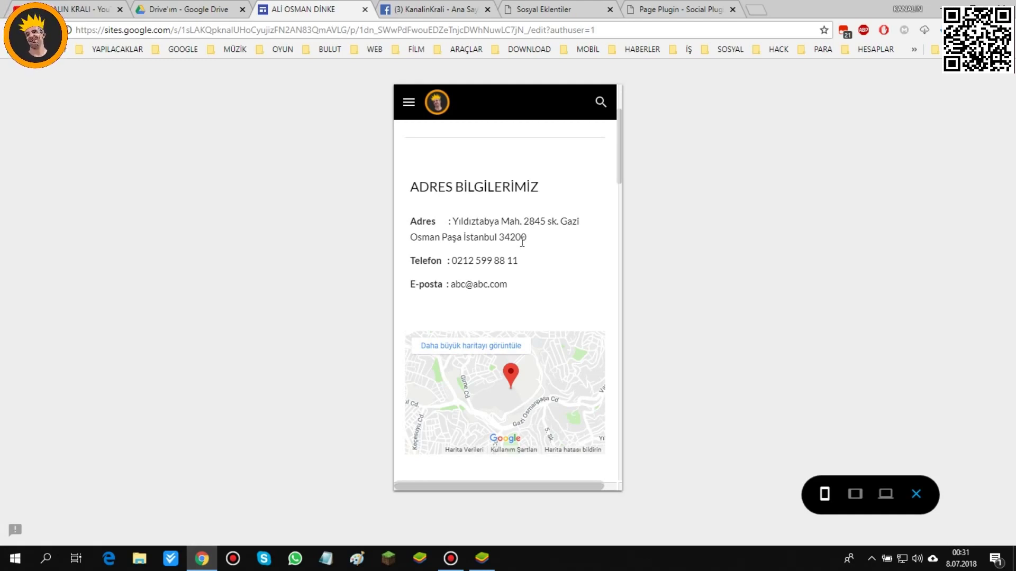
scroll(523, 243, "down", 10)
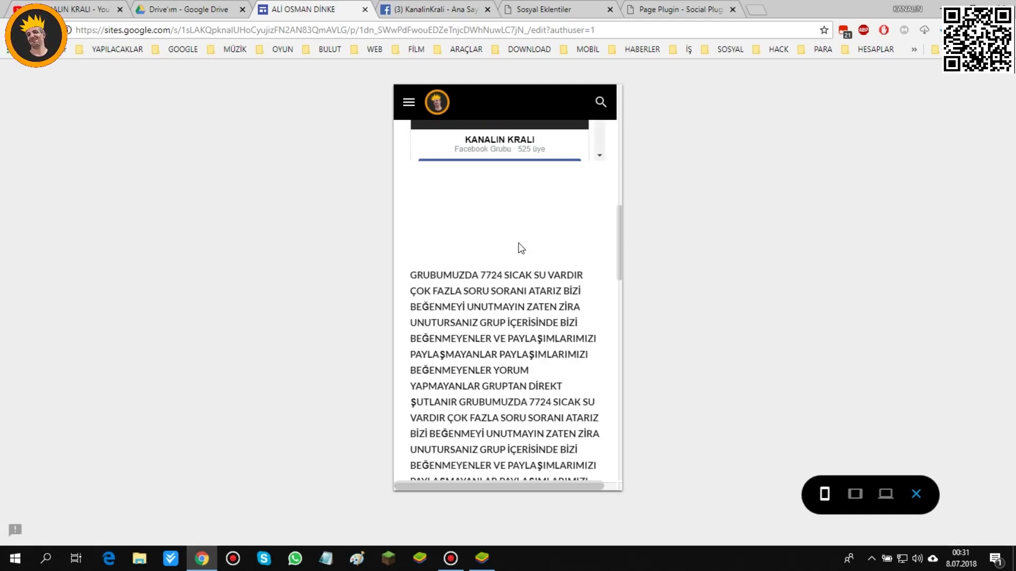
scroll(521, 248, "down", 10)
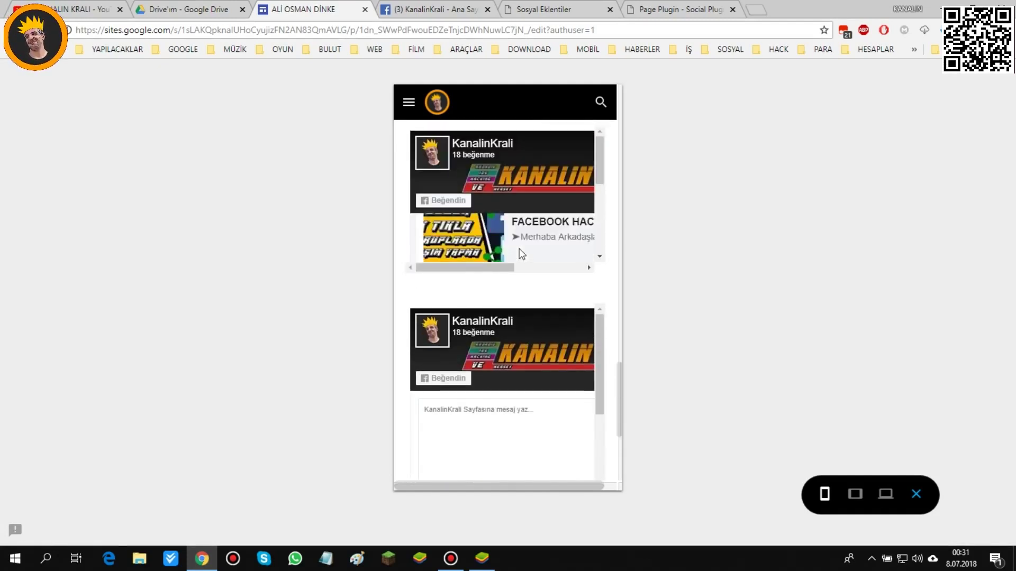
scroll(521, 254, "up", 3)
scroll(610, 290, "up", 5)
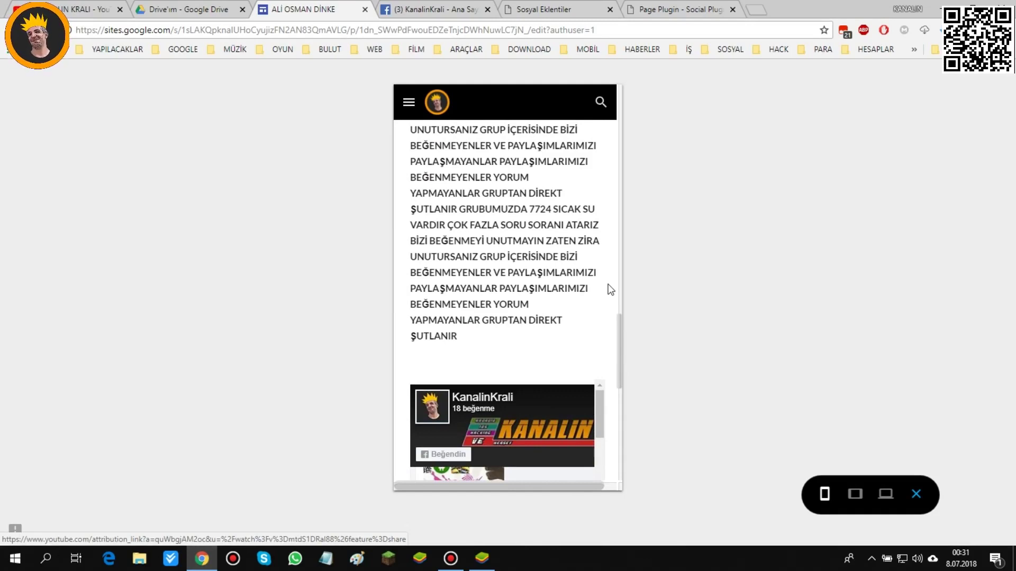
scroll(608, 286, "up", 10)
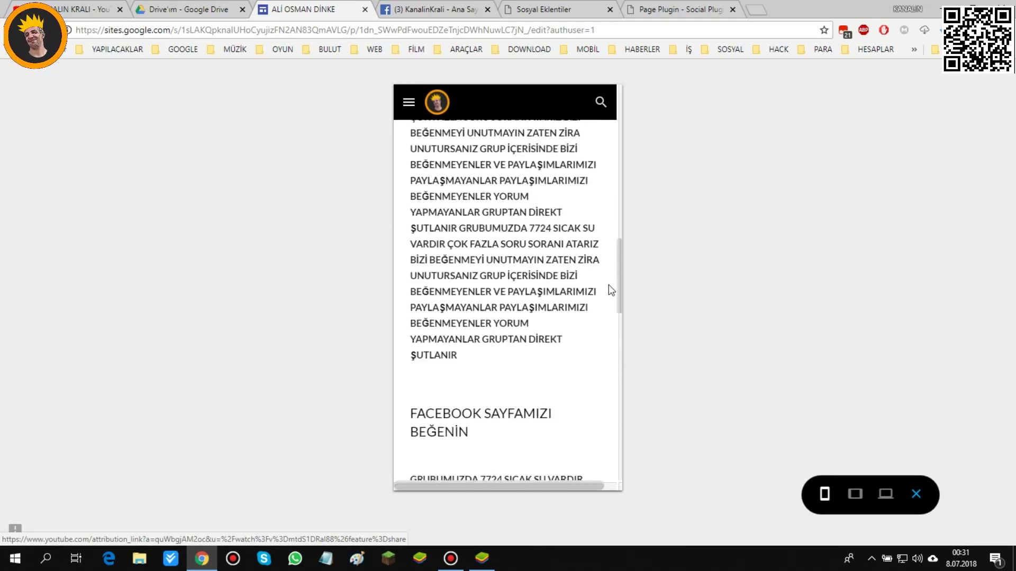
scroll(608, 284, "up", 7)
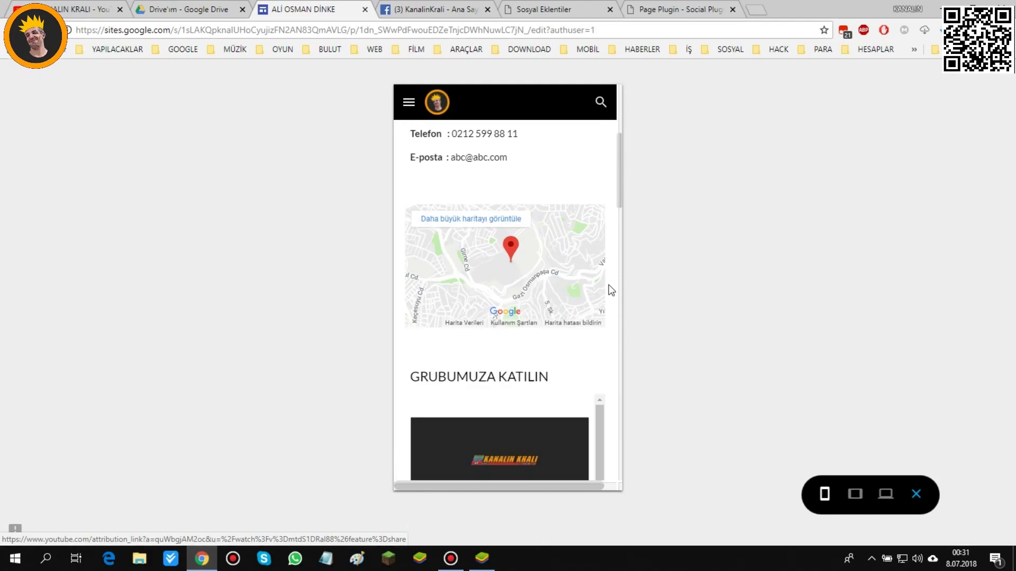
scroll(608, 285, "down", 10)
scroll(608, 285, "down", 10)
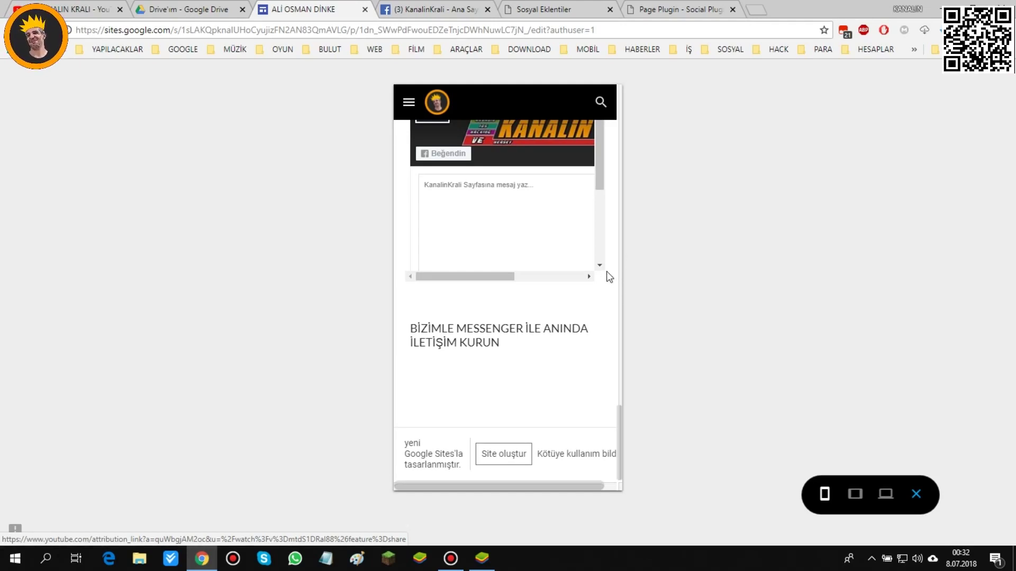
scroll(587, 323, "up", 5)
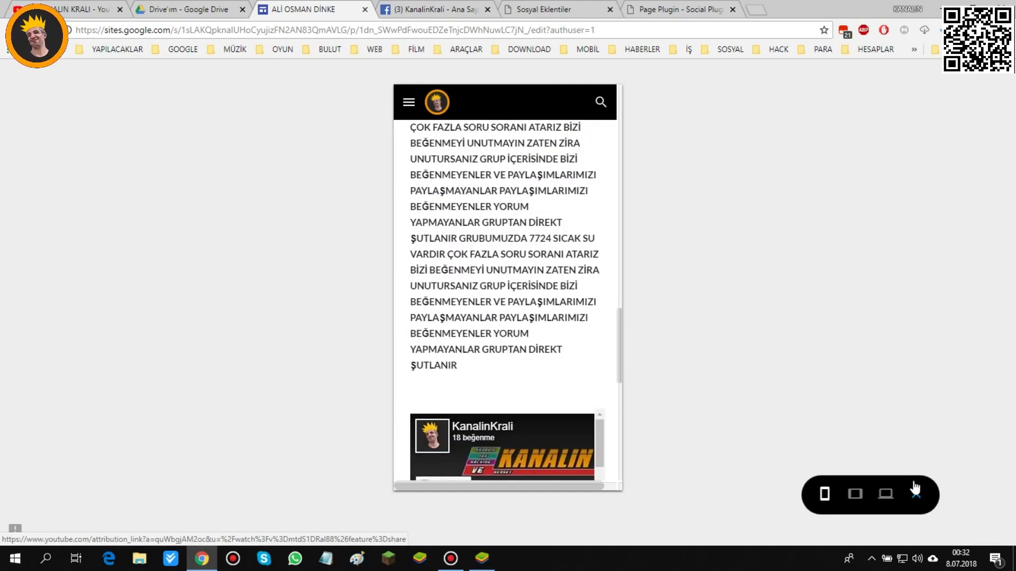
left_click(916, 495)
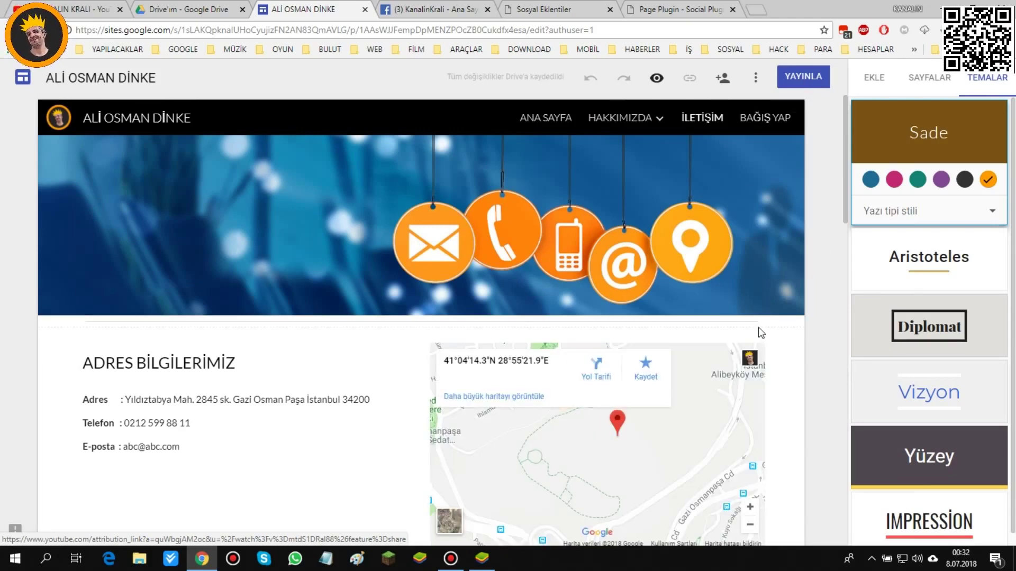
- Return to the top of the İLETİŞİM page and bring up the KANALIN KRALI YouTube channel page
scroll(778, 331, "down", 4)
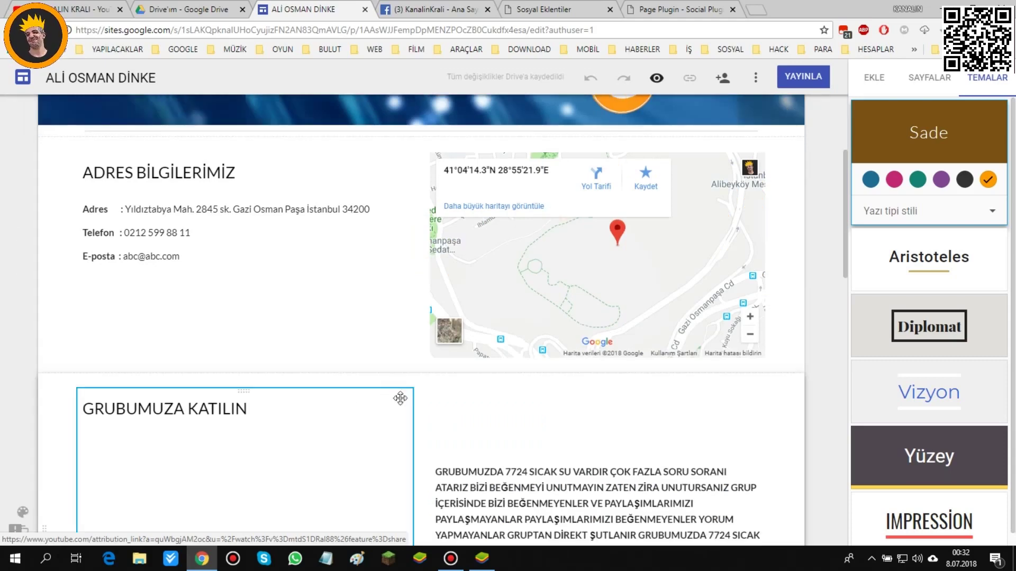
scroll(422, 414, "up", 1)
scroll(421, 417, "up", 3)
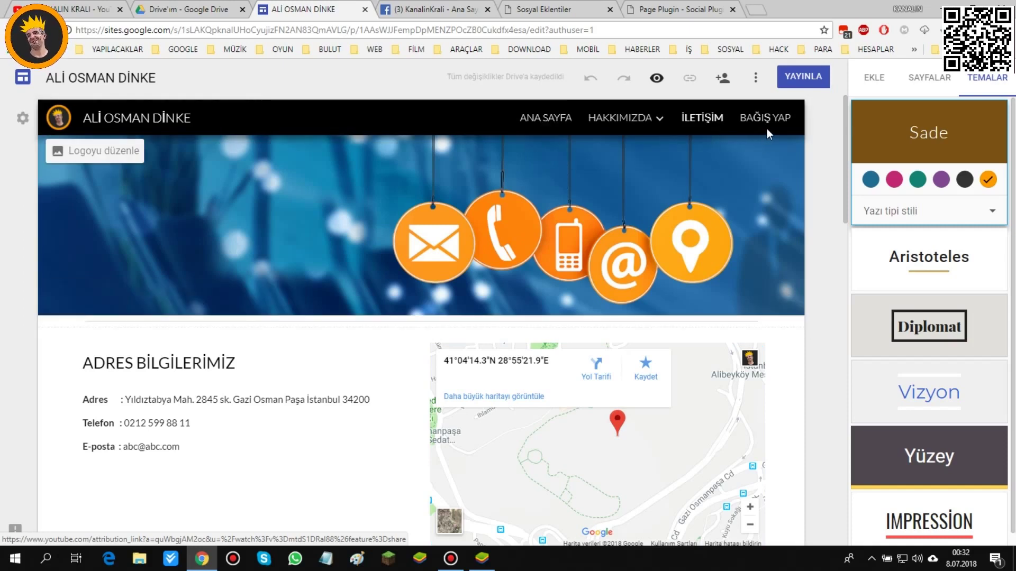
mouse_move(652, 126)
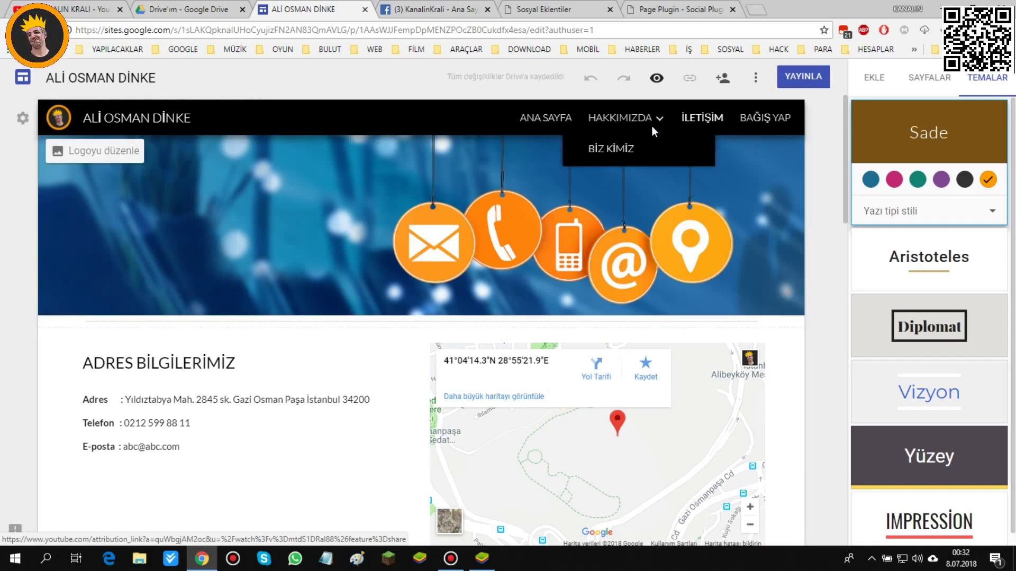
left_click_drag(653, 150, 312, 216)
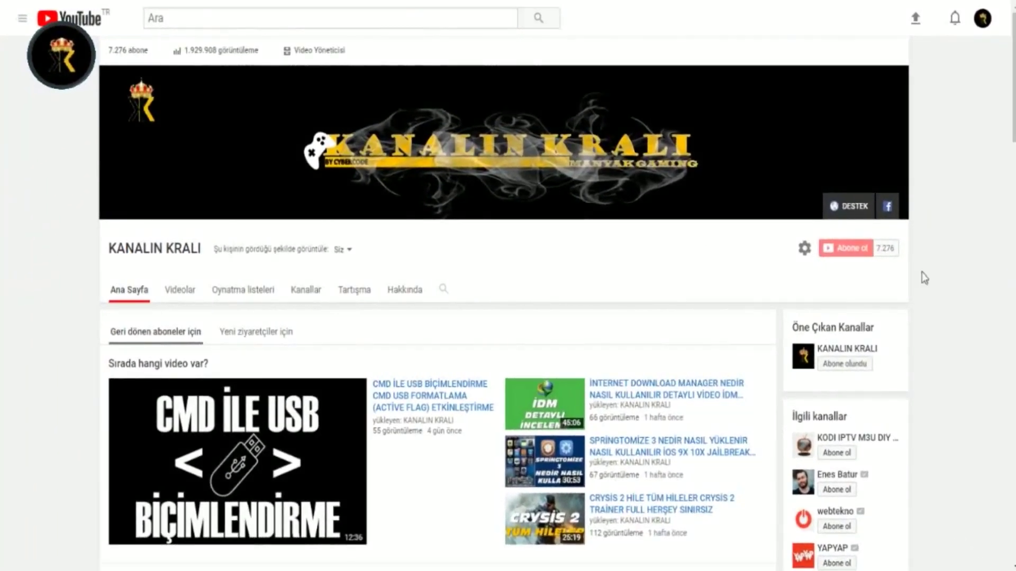
- Open the KANALIN KRALI Videolar tab and load more uploads with 'Daha fazla yükleyin'
left_click(182, 291)
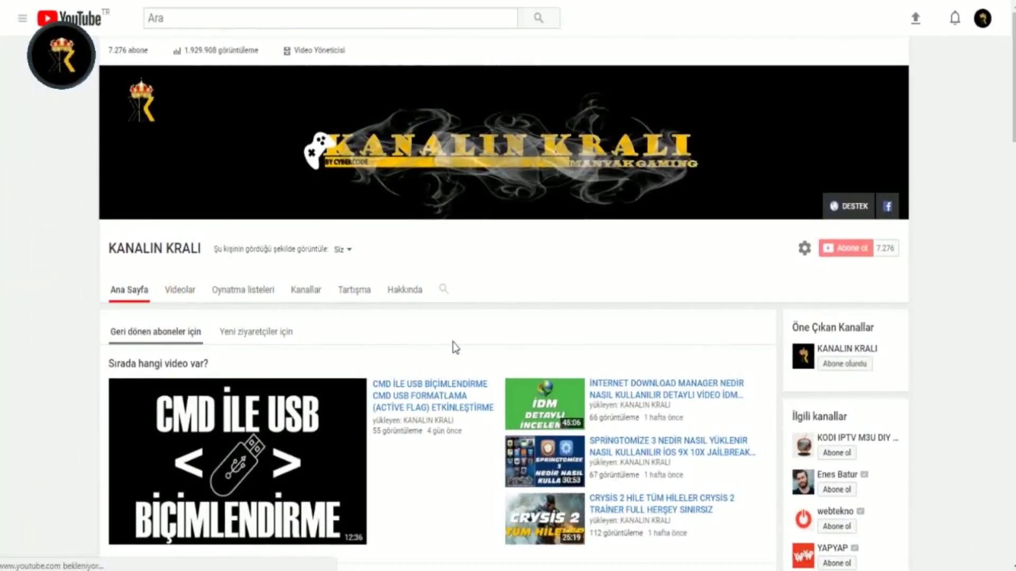
scroll(454, 349, "down", 10)
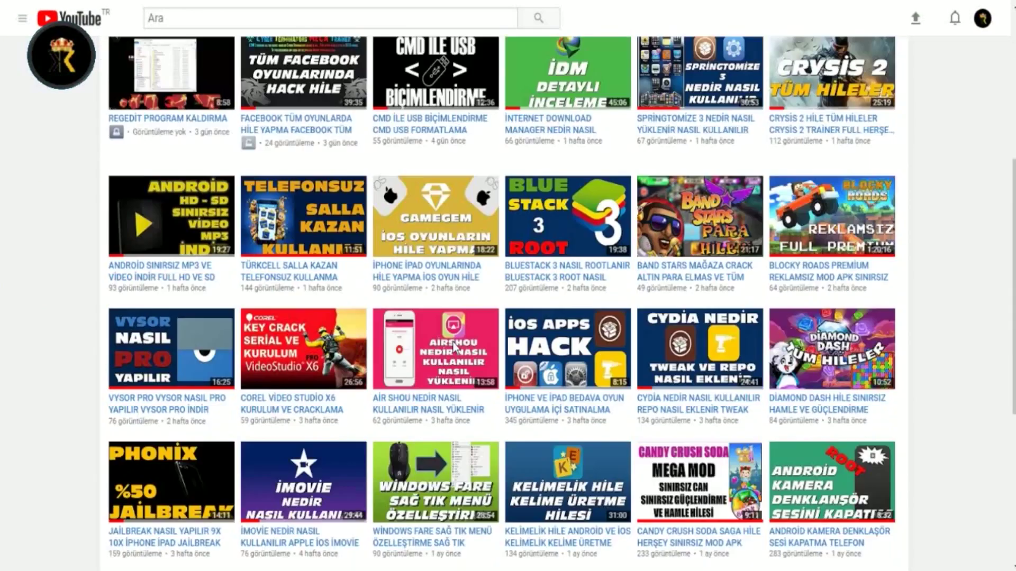
left_click(494, 407)
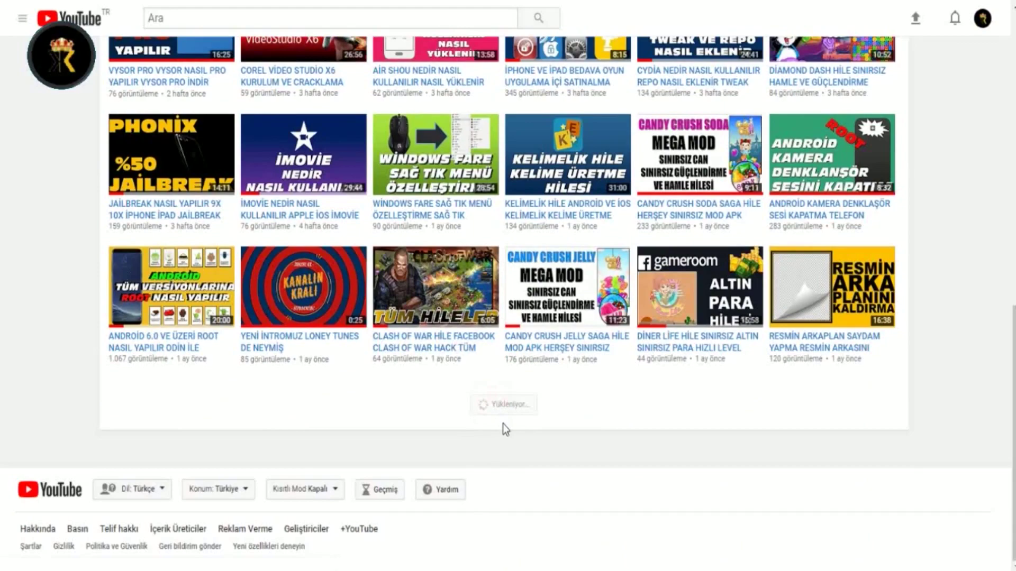
scroll(504, 429, "down", 10)
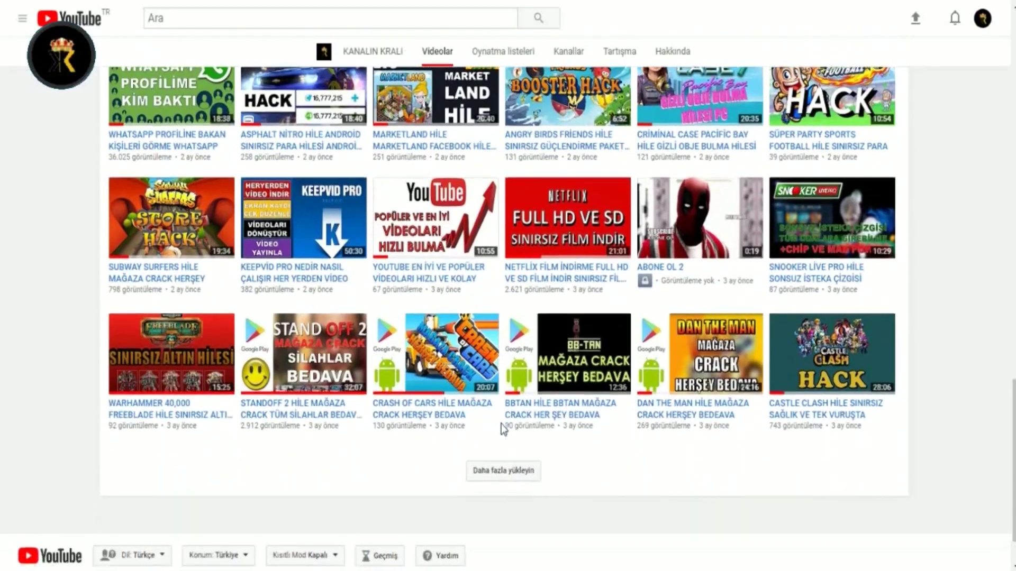
scroll(502, 429, "down", 2)
scroll(502, 430, "up", 15)
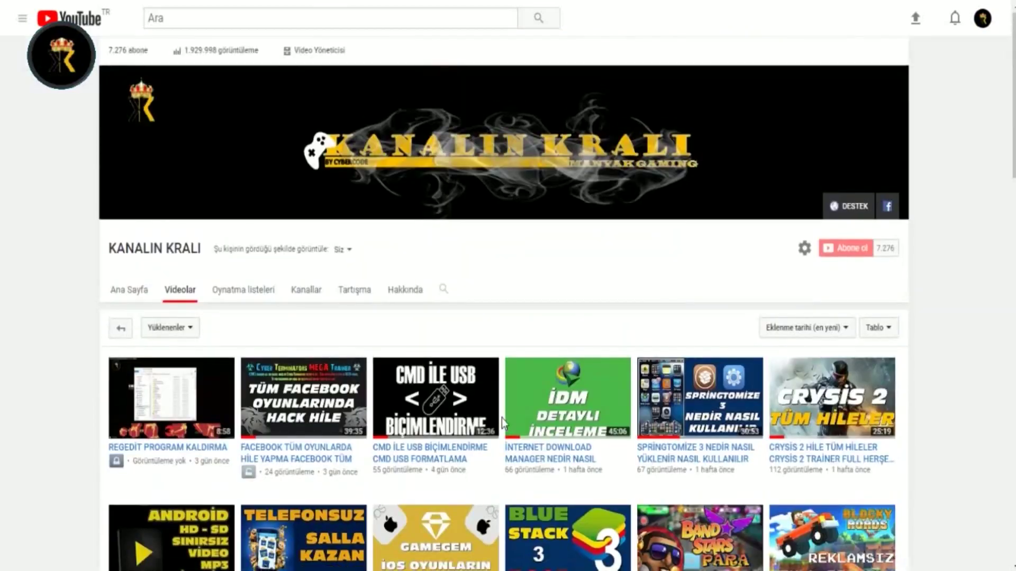